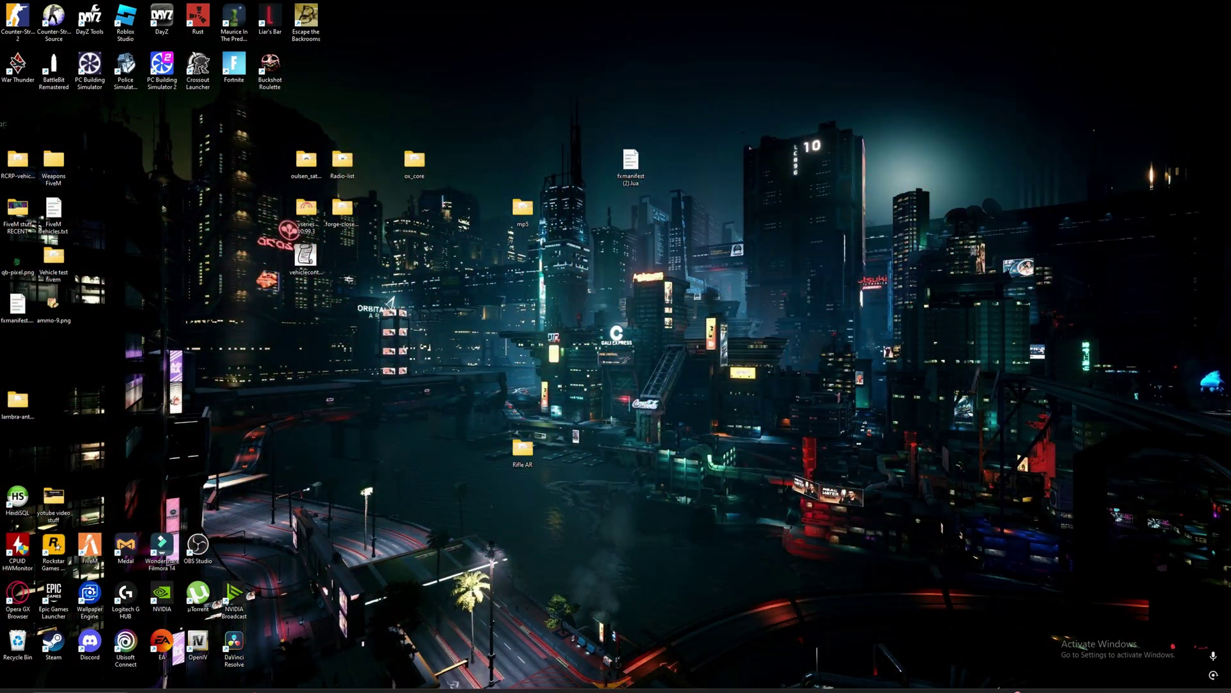
# Read the AR-15 Custom mod's description and installation notes on GTA5-Mods in the browser, including which weapon it replaces, and return to the desktop
pyautogui.moveTo(191, 690)
pyautogui.click(221, 652)
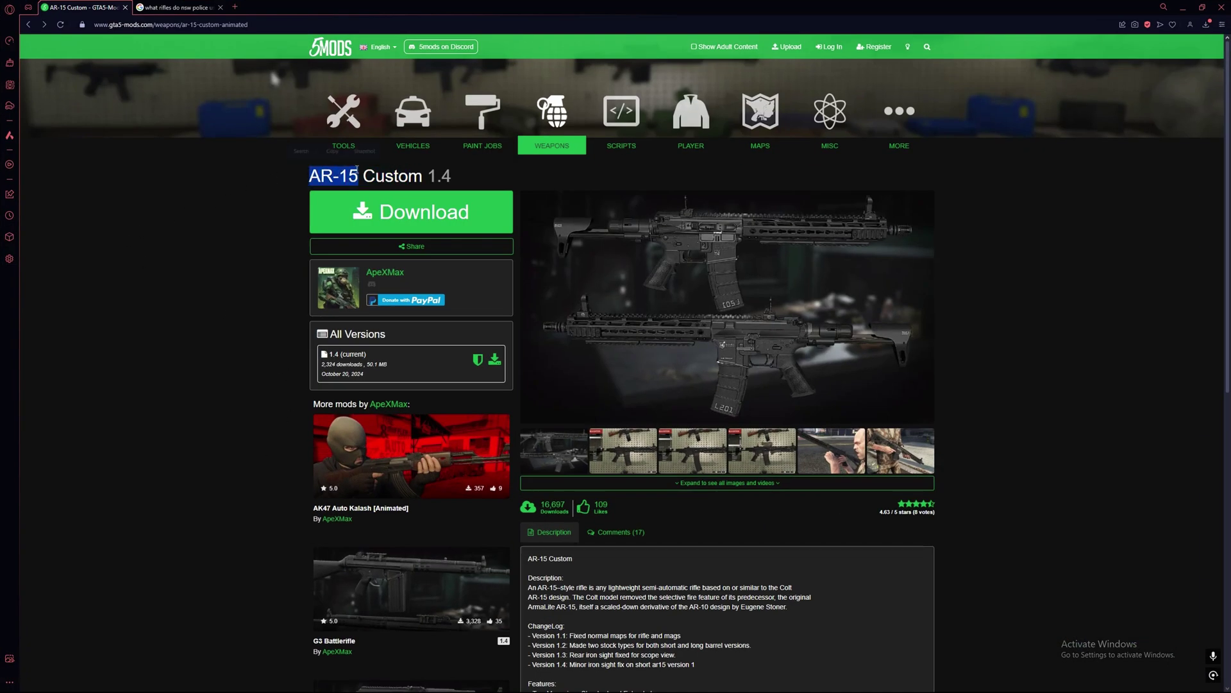
pyautogui.scroll(-5, 720, 472)
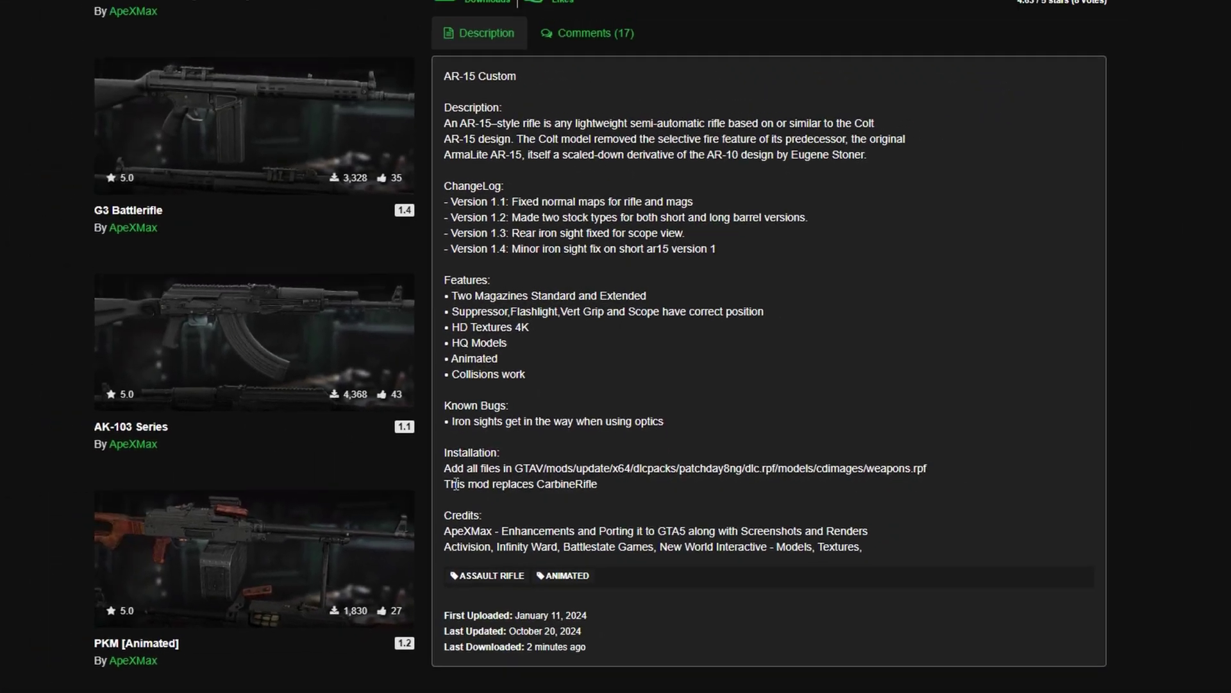
pyautogui.tripleClick(455, 484)
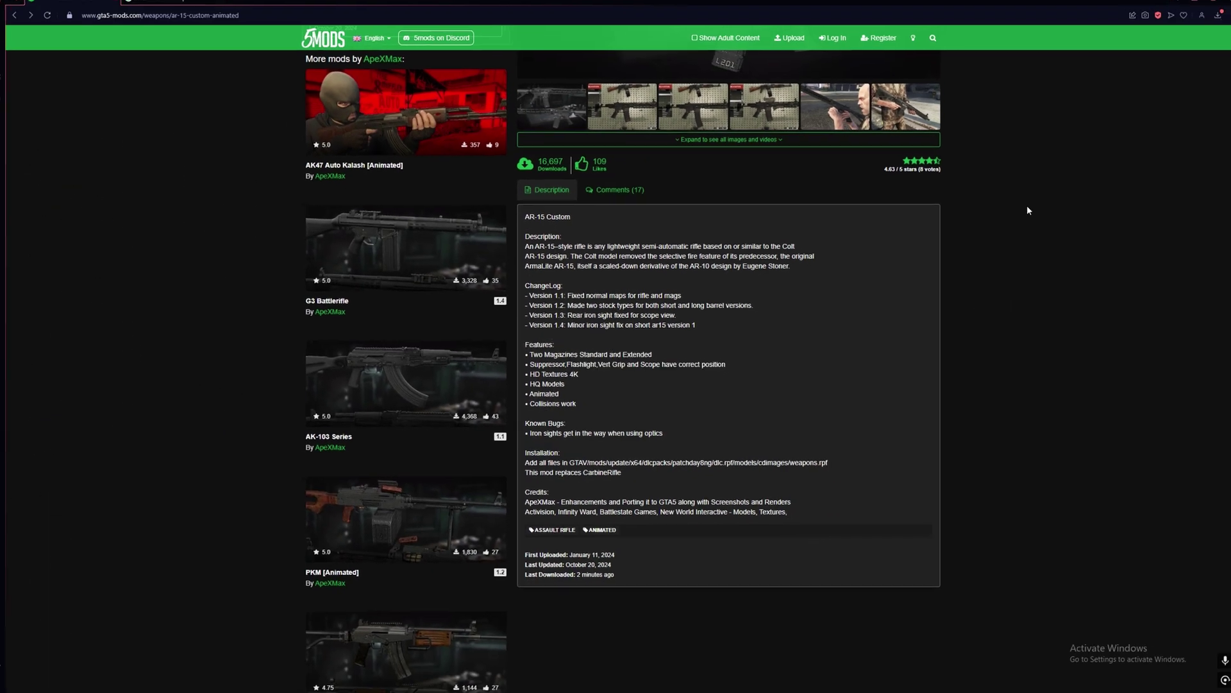
pyautogui.click(1184, 6)
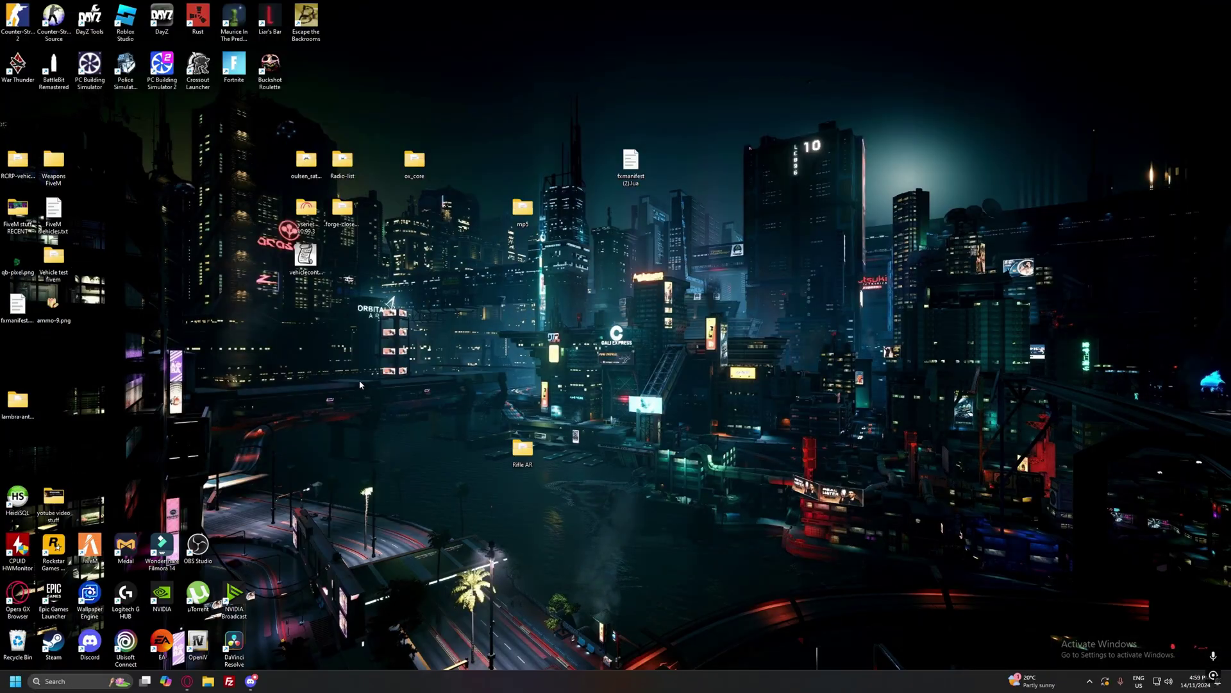
# Examine the contents of the Rifle AR folder on the desktop, including Long Barrel Version 2 and Rifle Textures
pyautogui.moveTo(509, 455); pyautogui.dragTo(477, 367)
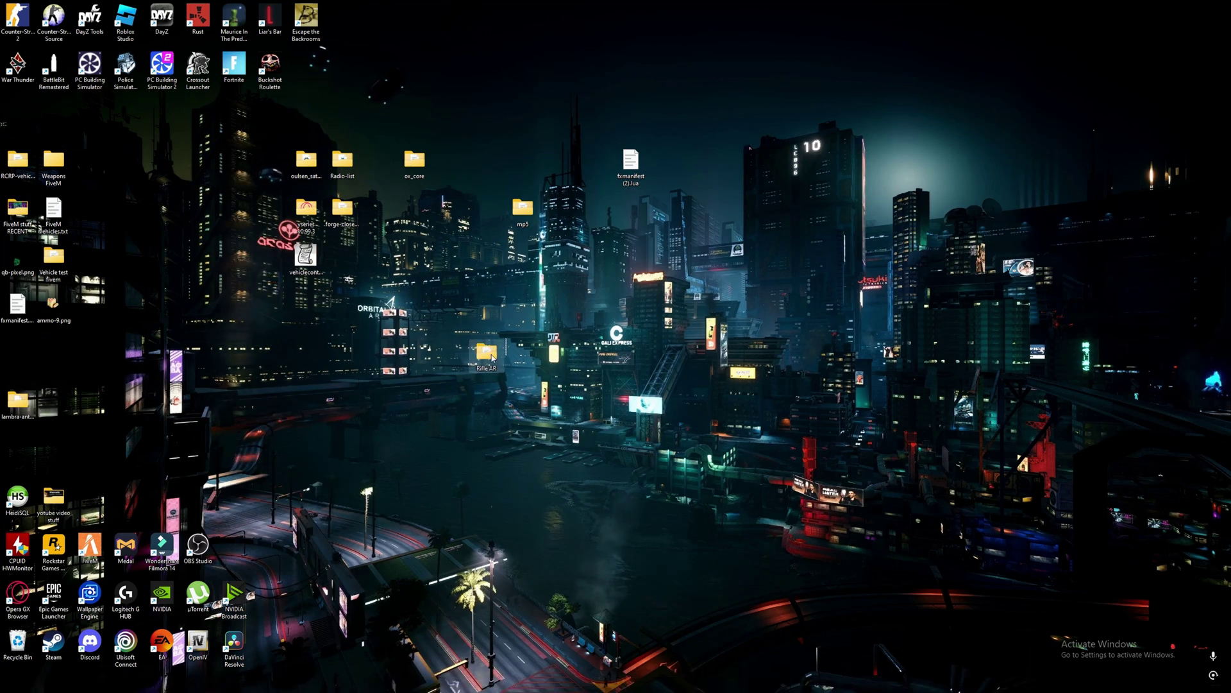
pyautogui.doubleClick(489, 353)
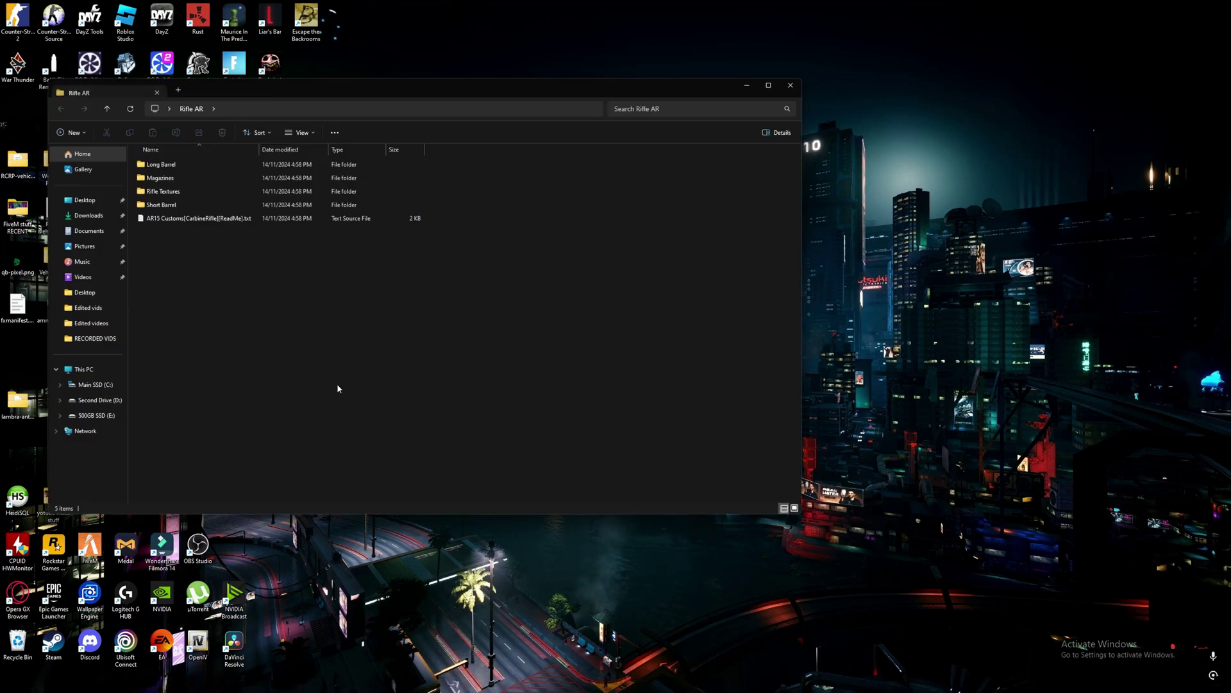
pyautogui.doubleClick(162, 164)
pyautogui.doubleClick(167, 176)
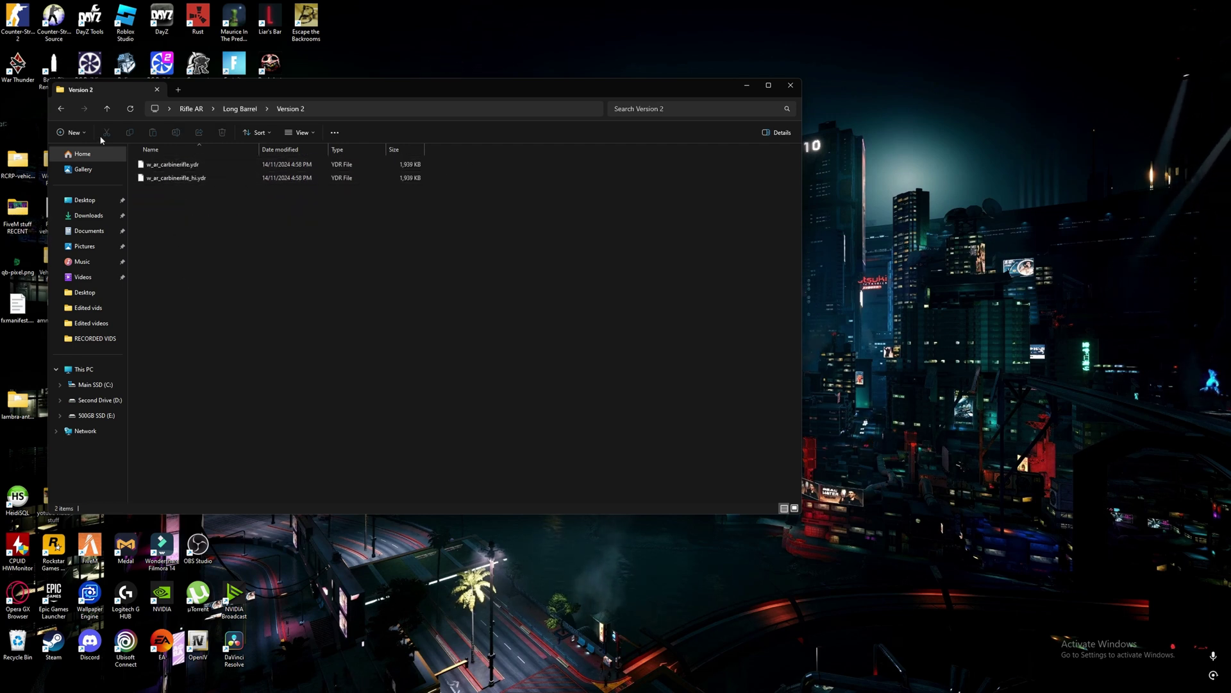
pyautogui.click(61, 109)
pyautogui.click(60, 108)
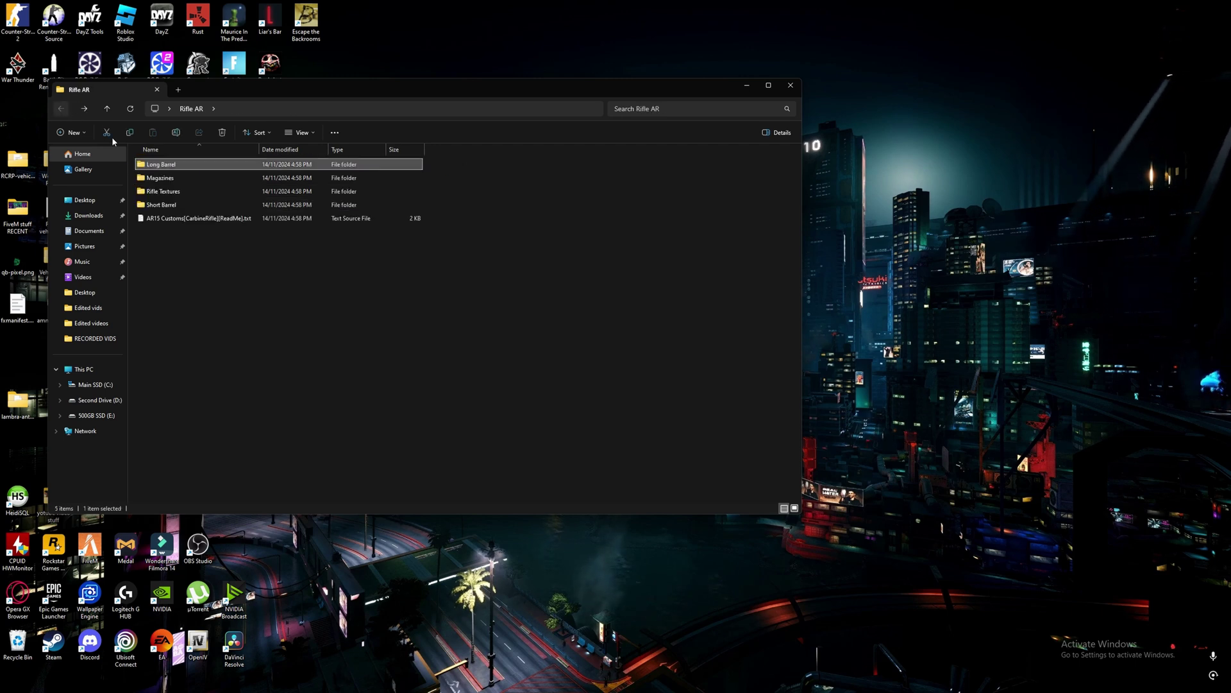
pyautogui.doubleClick(189, 190)
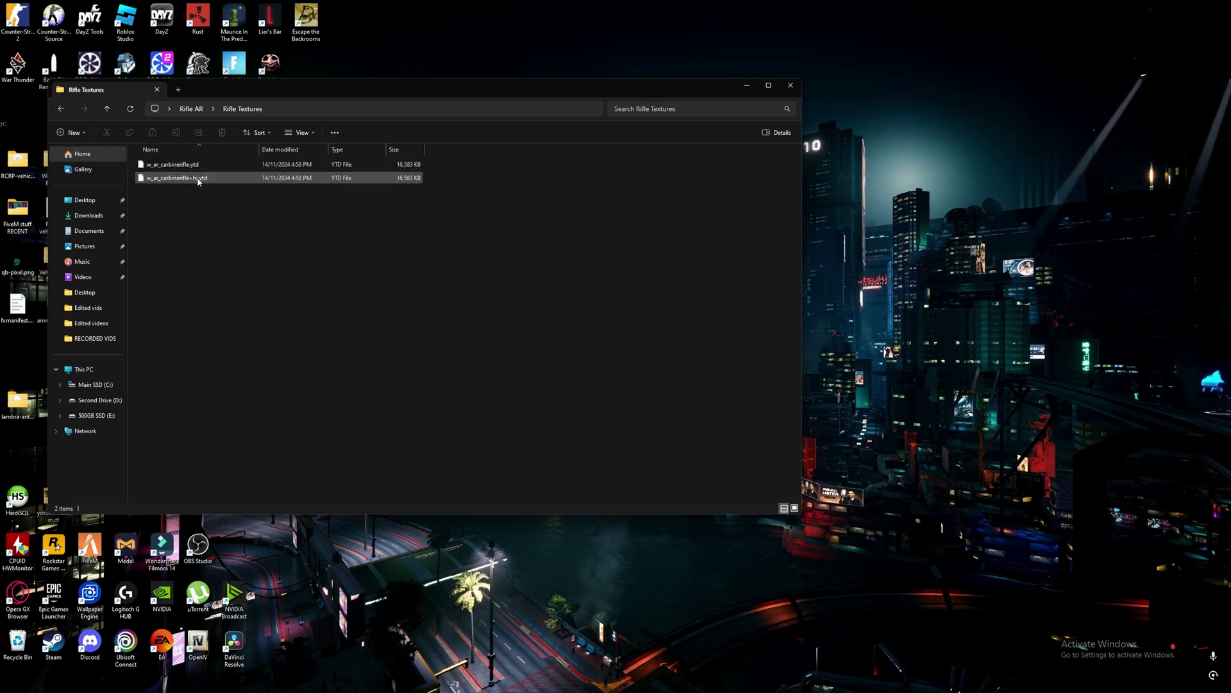
pyautogui.click(62, 109)
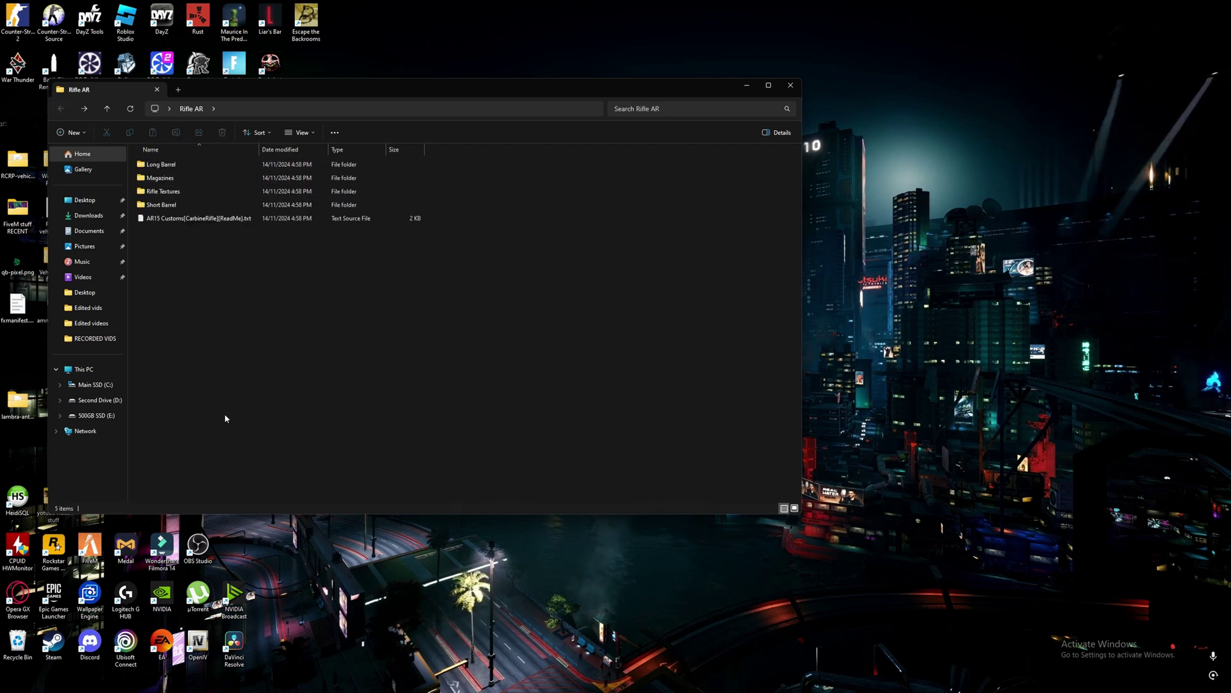
pyautogui.click(746, 86)
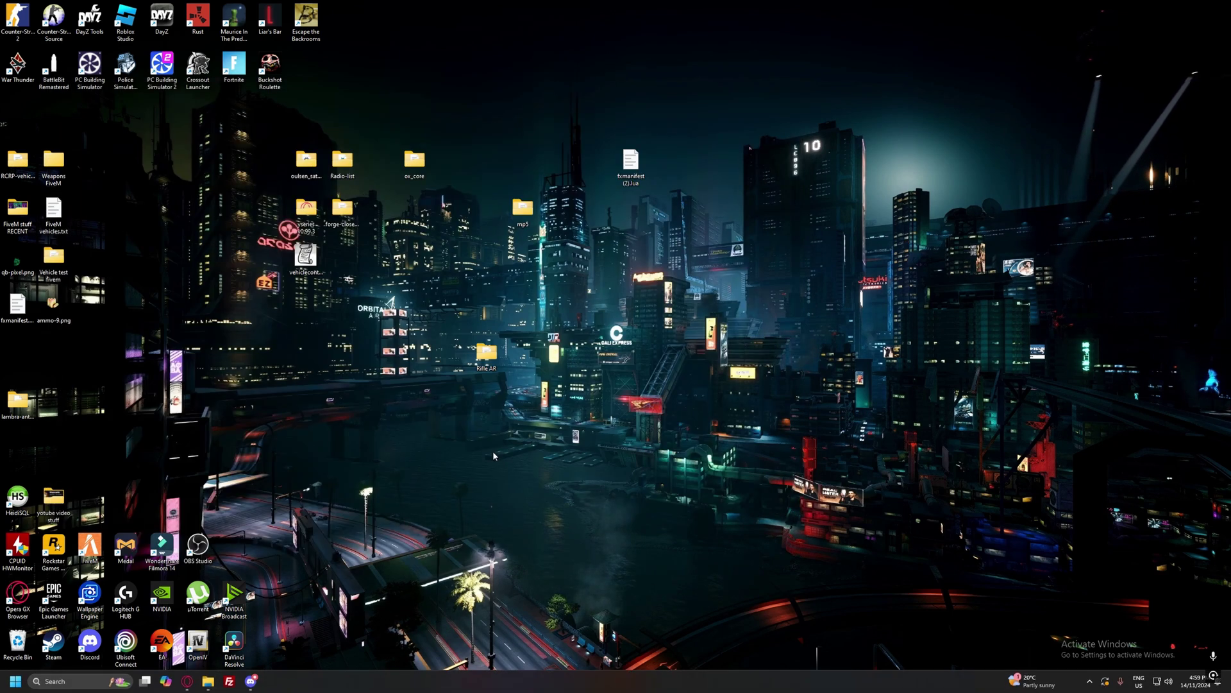
# Create a new folder named ar-15 on the desktop
pyautogui.rightClick(589, 414)
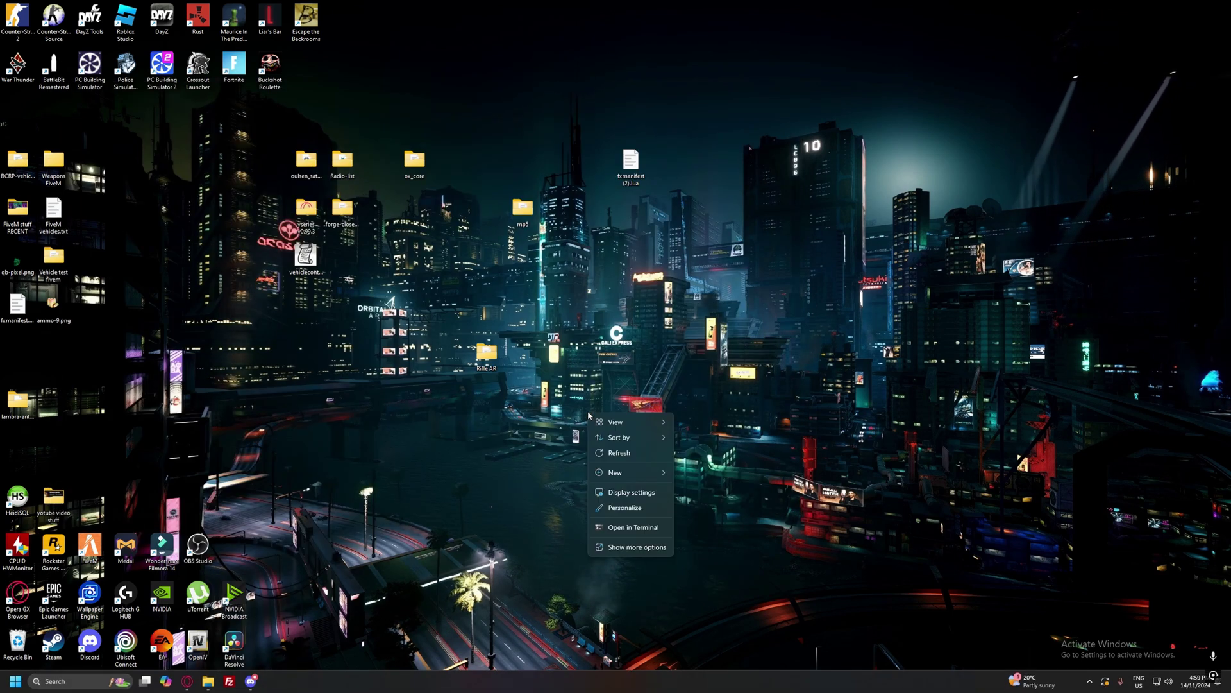
pyautogui.moveTo(618, 475)
pyautogui.click(725, 475)
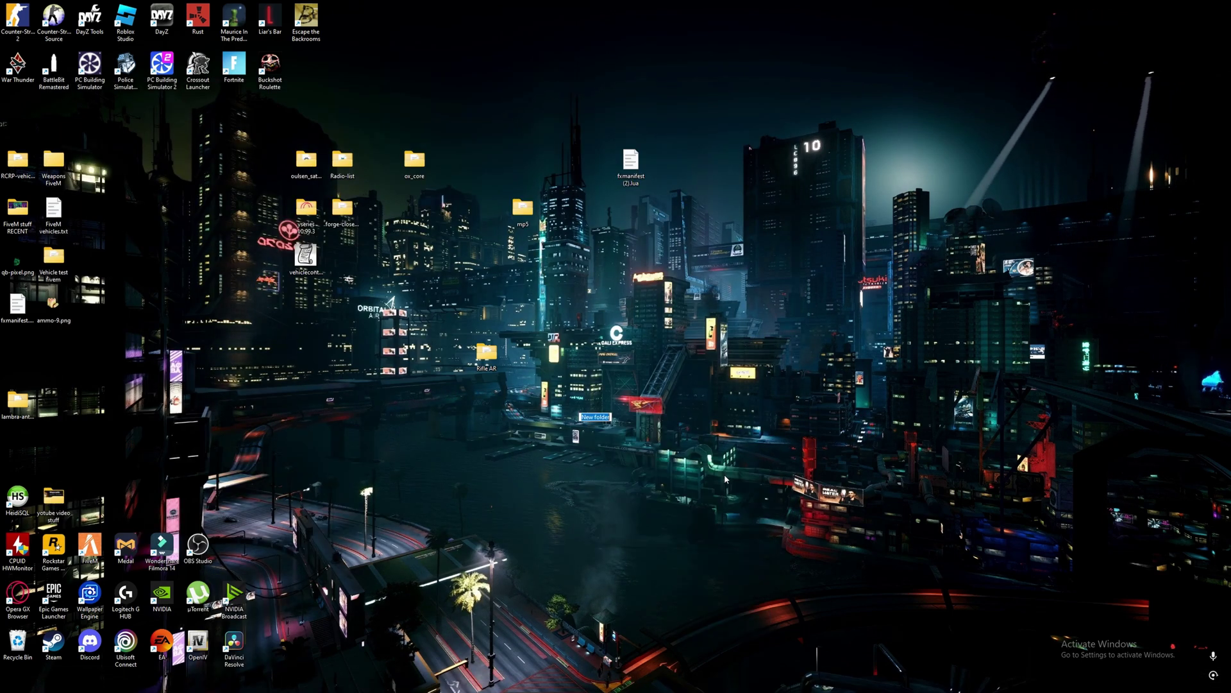
pyautogui.write('A')
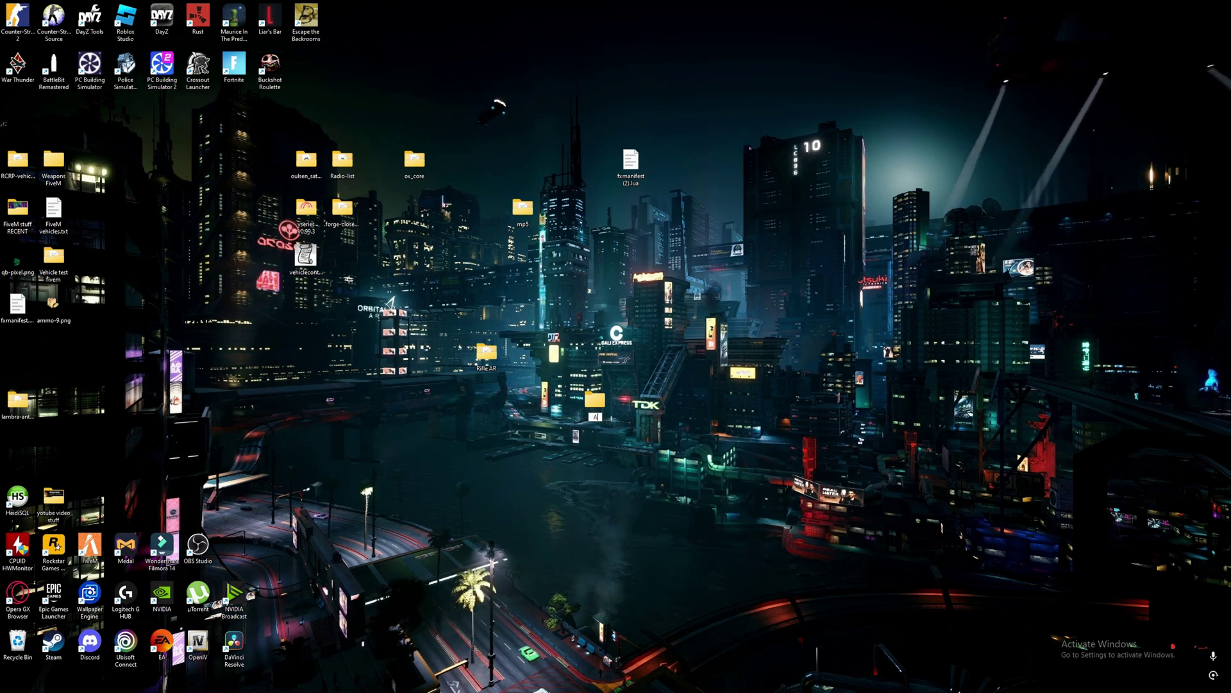
pyautogui.write('r-15')
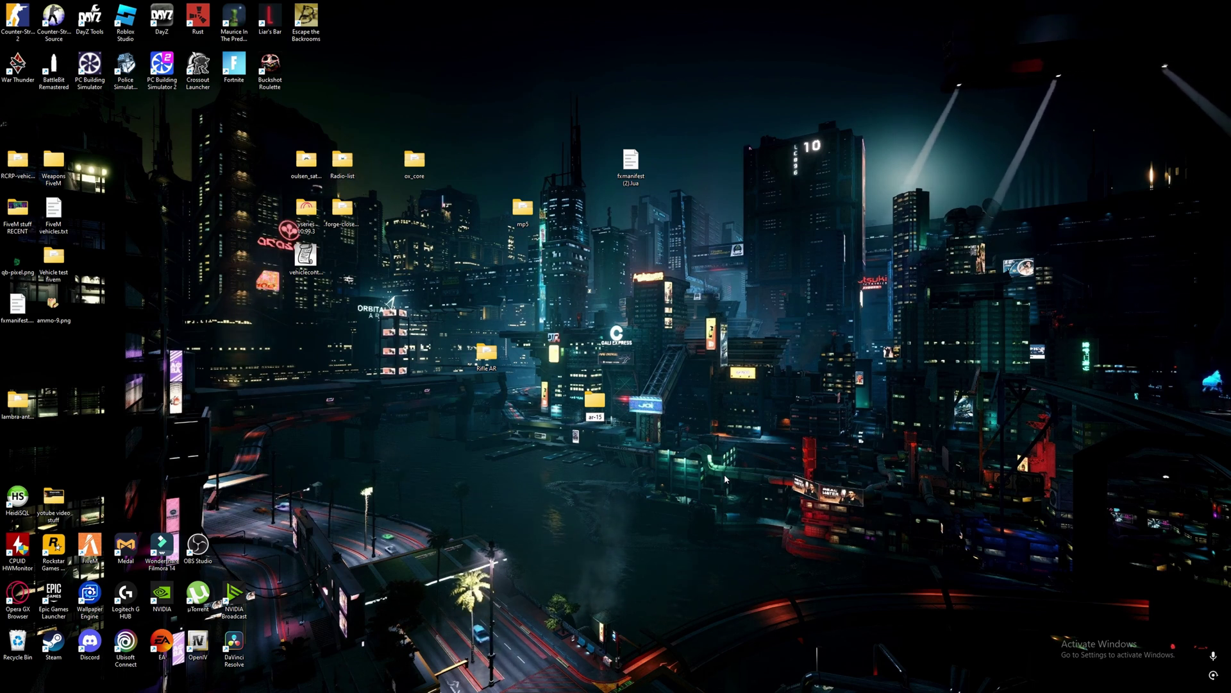
pyautogui.press('Return')
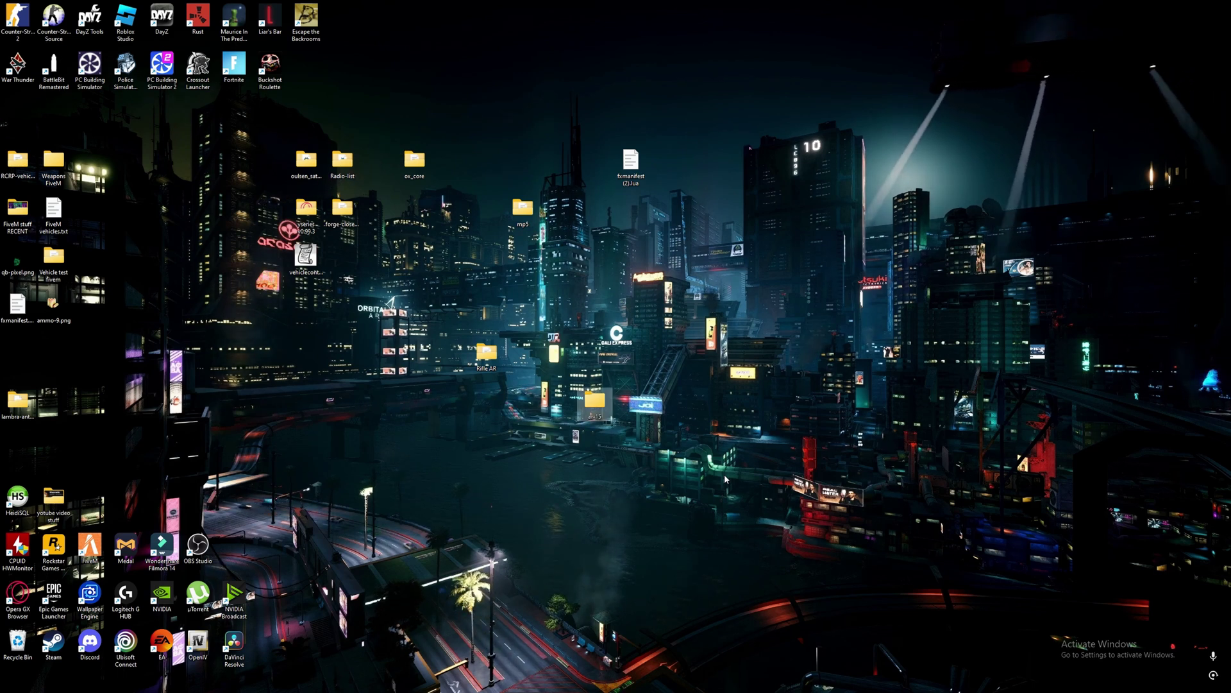
# Create a subfolder named stream inside the ar-15 folder
pyautogui.doubleClick(597, 415)
pyautogui.rightClick(234, 299)
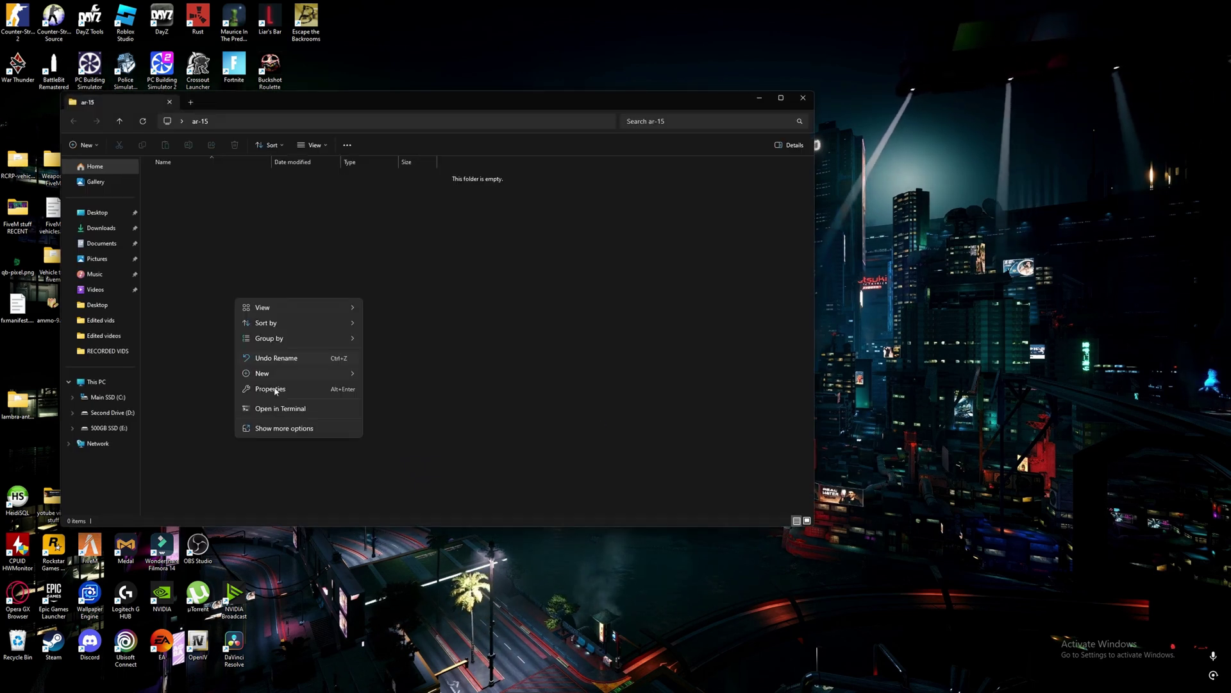
pyautogui.moveTo(288, 374)
pyautogui.click(417, 374)
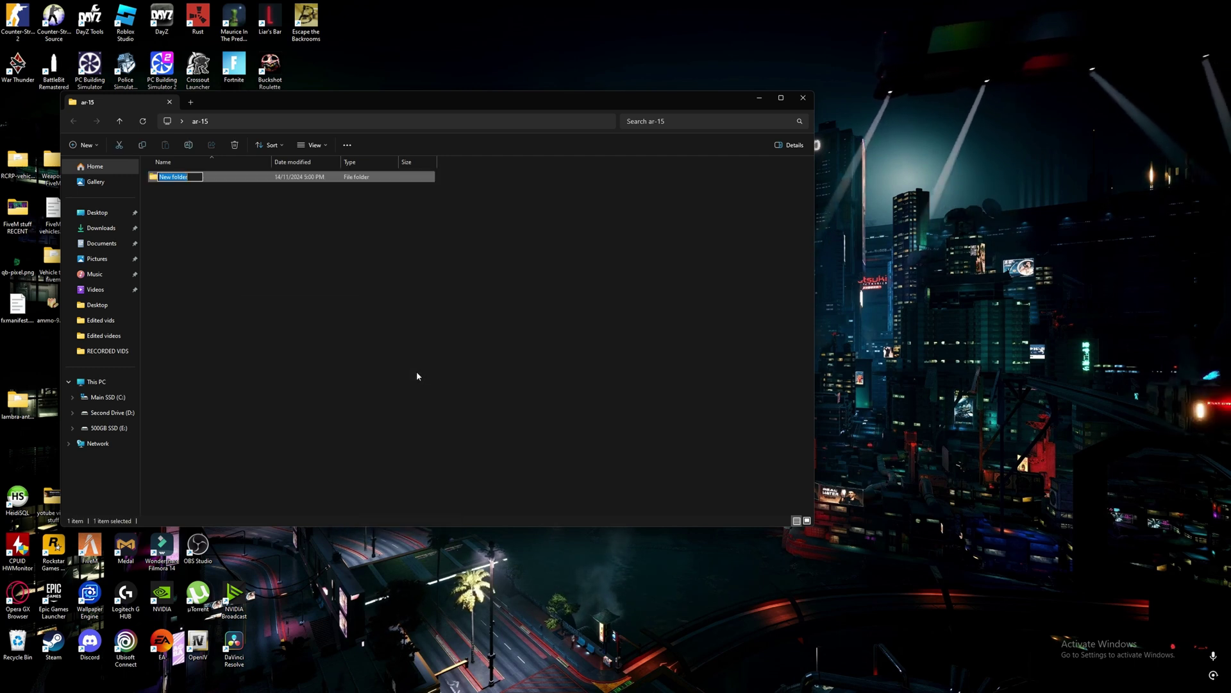
pyautogui.write('str')
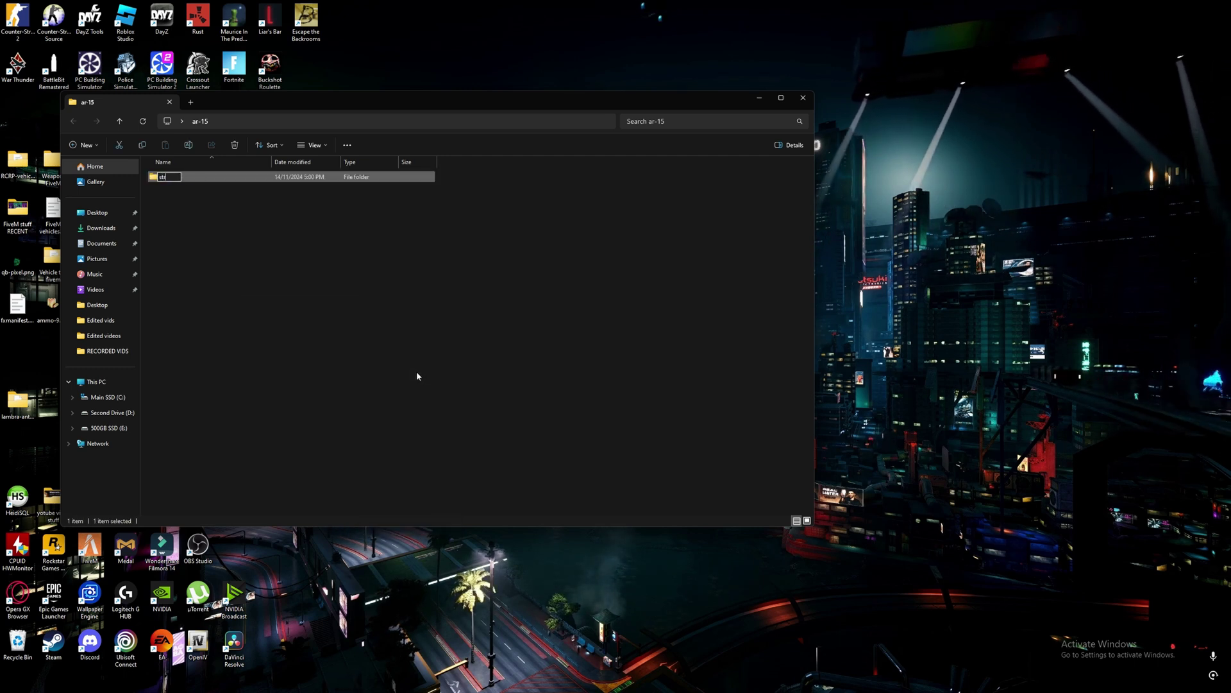
pyautogui.write('eam')
pyautogui.press('Return')
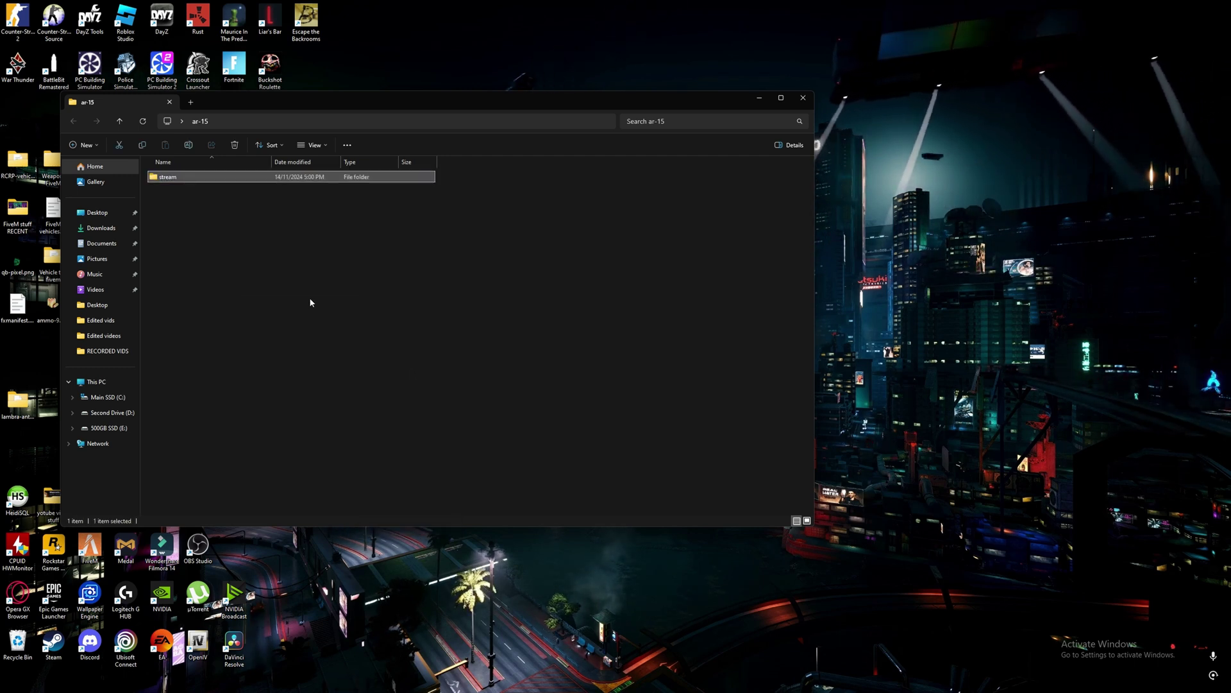
# Open the stream folder and arrange its window side by side with the Rifle AR folder window
pyautogui.doubleClick(168, 177)
pyautogui.moveTo(256, 109); pyautogui.dragTo(1228, 295)
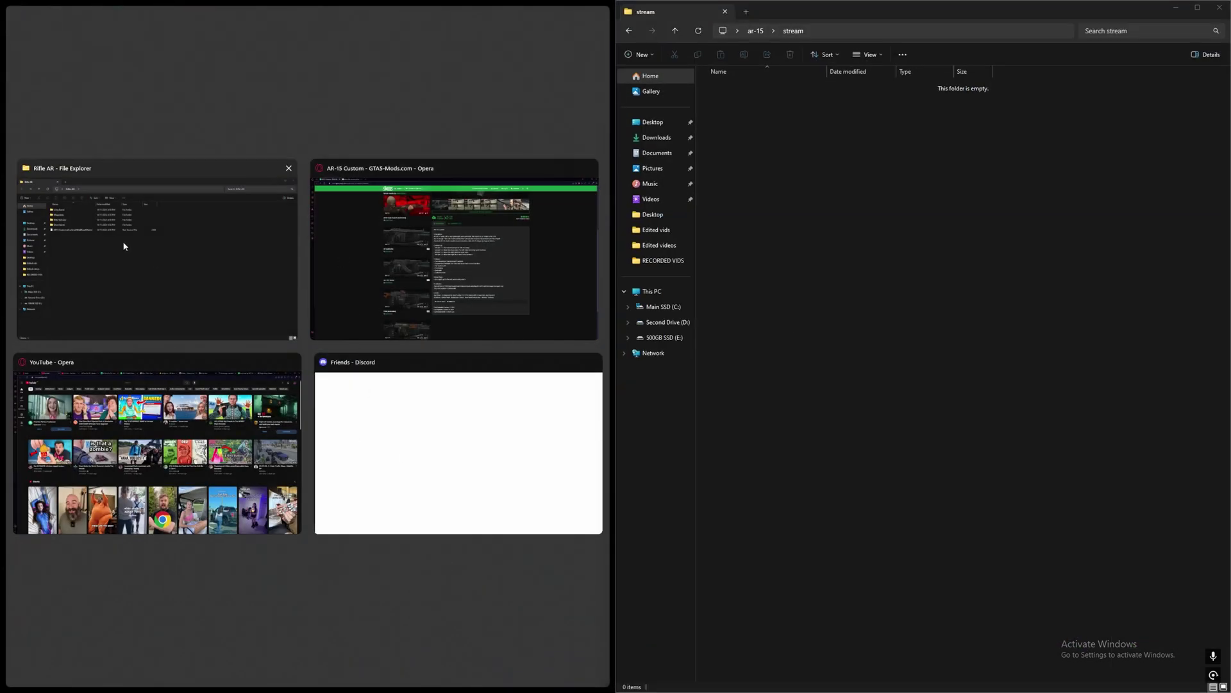
pyautogui.click(125, 247)
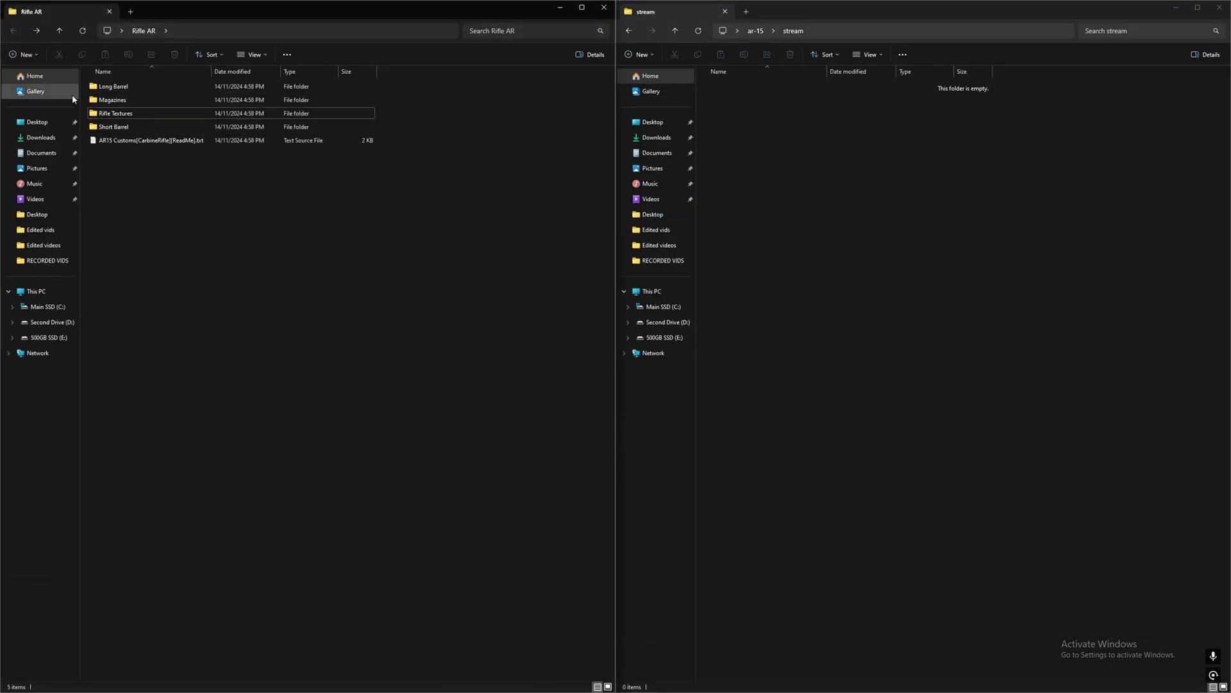
# Move w_ar_carbinerifle.ydr and w_ar_carbinerifle_hi.ydr from Long Barrel Version 2 into stream, and return to the Rifle AR folder
pyautogui.doubleClick(116, 87)
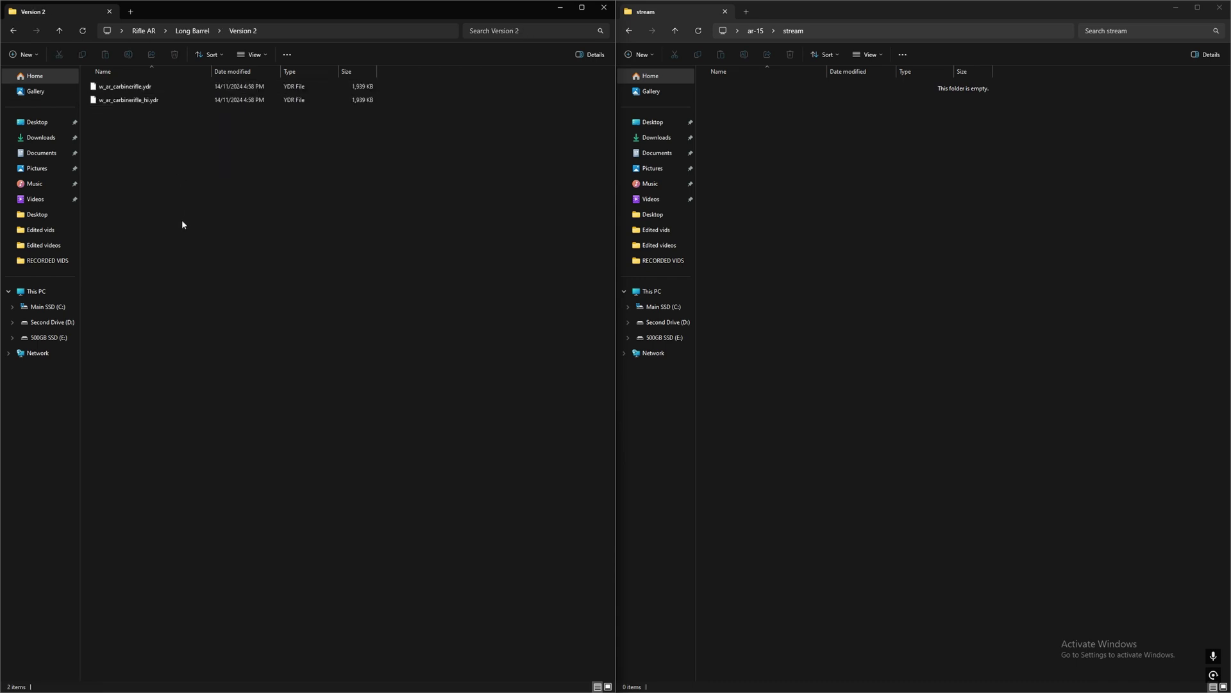
pyautogui.moveTo(123, 87); pyautogui.dragTo(827, 199)
pyautogui.click(10, 32)
pyautogui.click(10, 32)
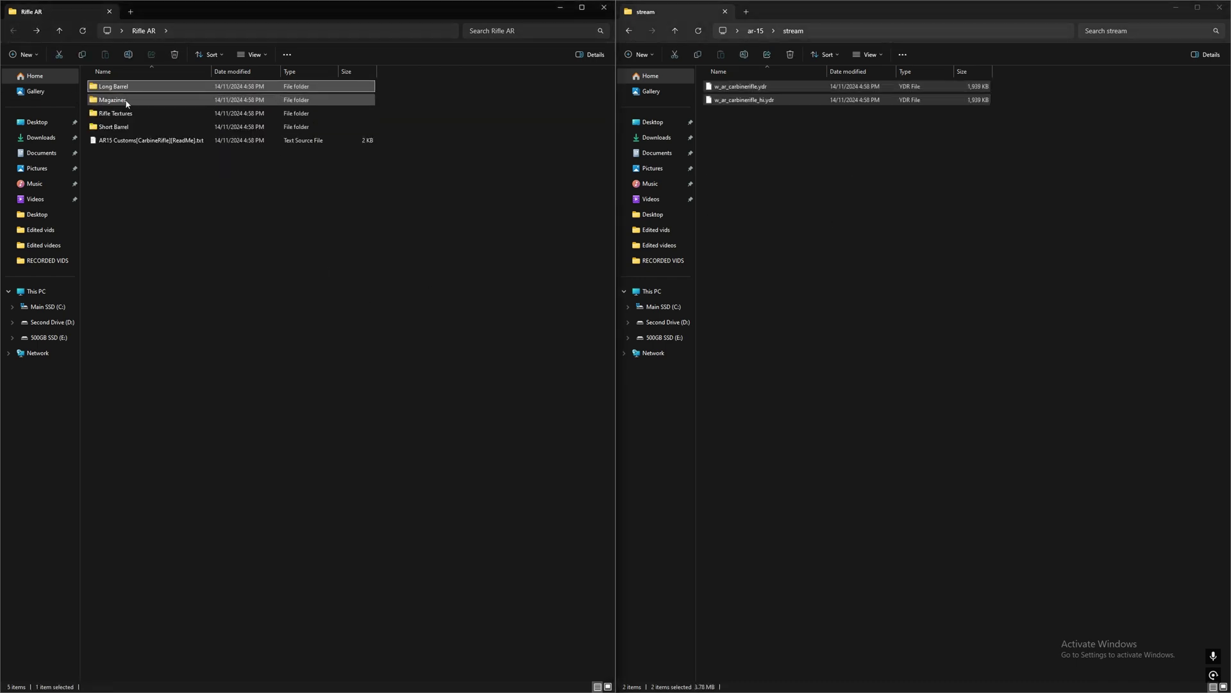
# Move all four mag1 and mag2 .ydr and .ytd files from the Magazines folder into stream
pyautogui.doubleClick(122, 99)
pyautogui.moveTo(159, 225); pyautogui.dragTo(138, 96)
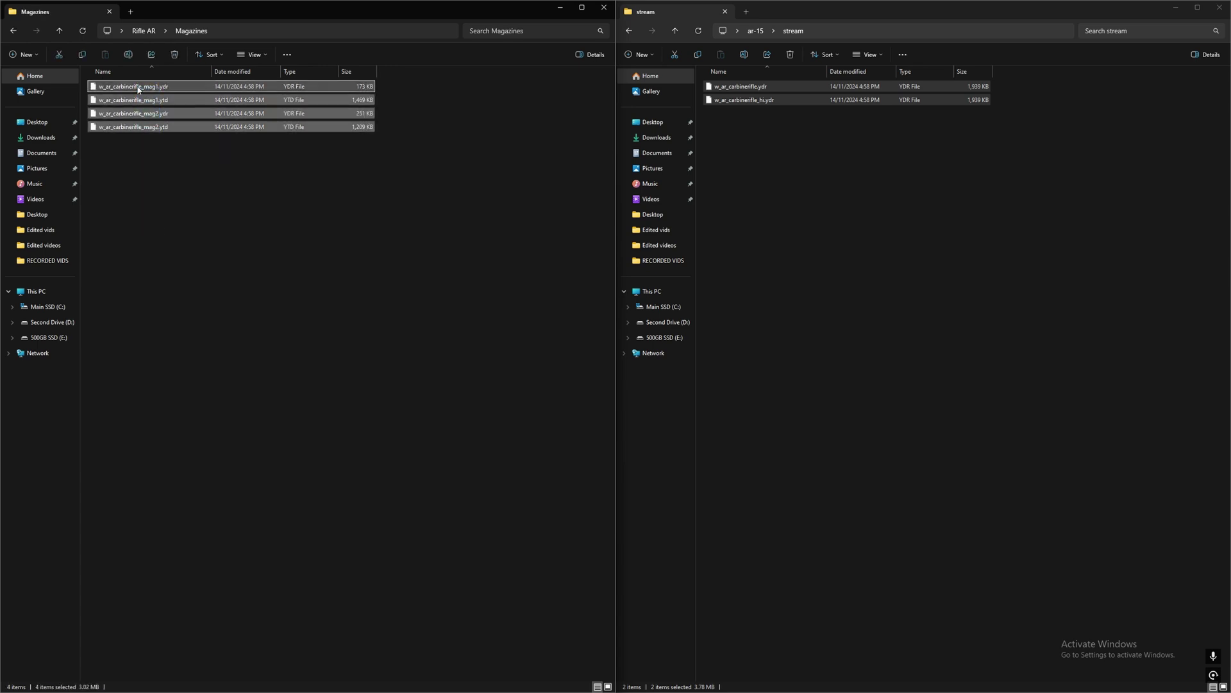
pyautogui.moveTo(1053, 275); pyautogui.dragTo(1063, 313)
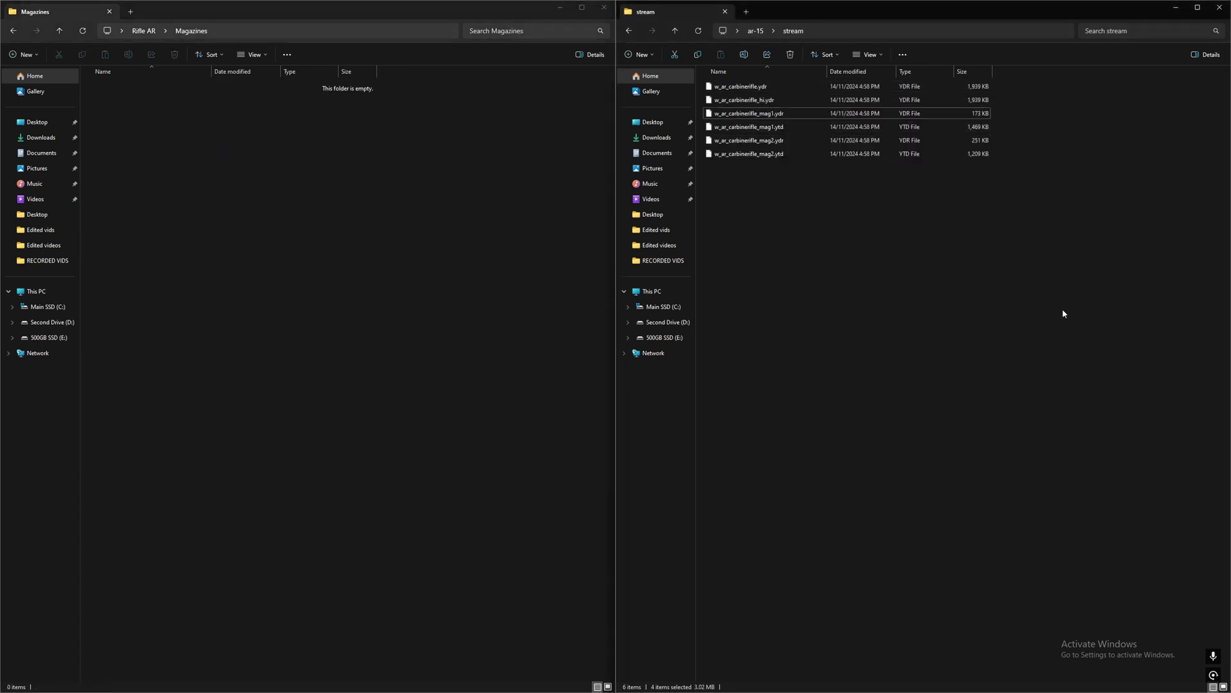
# Move w_ar_carbinerifle.ytd and w_ar_carbinerifle+hi.ytd from the Rifle Textures folder into stream
pyautogui.click(13, 30)
pyautogui.doubleClick(119, 114)
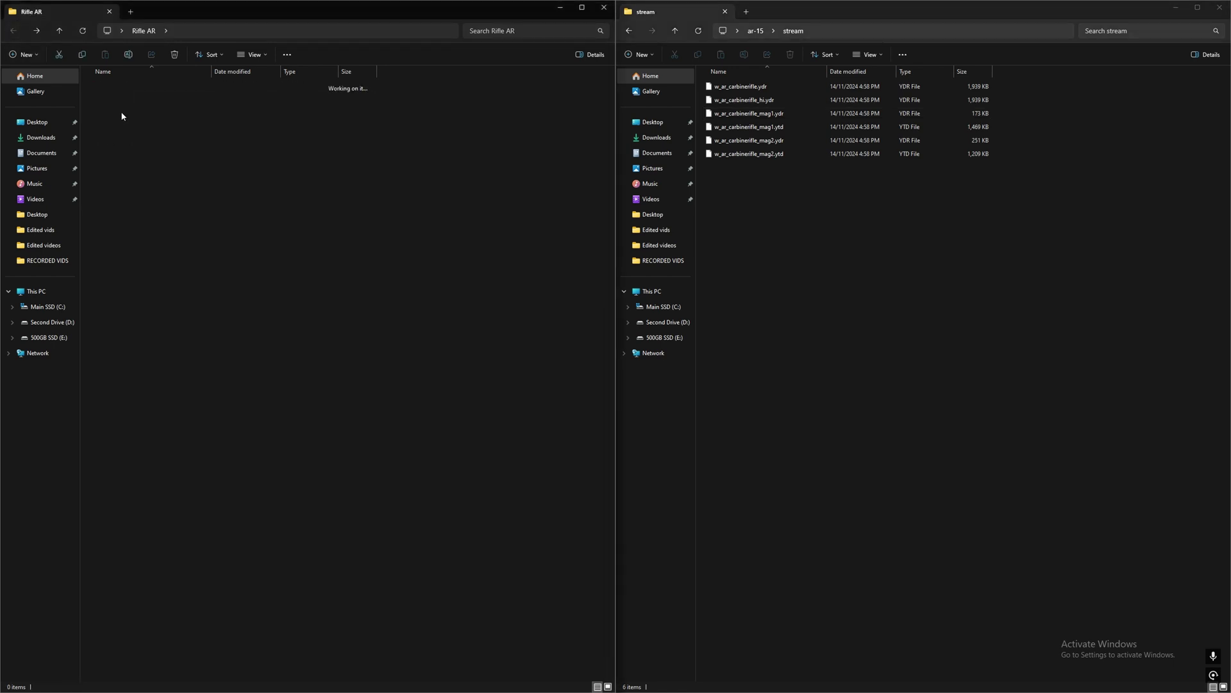
pyautogui.moveTo(153, 210); pyautogui.dragTo(125, 80)
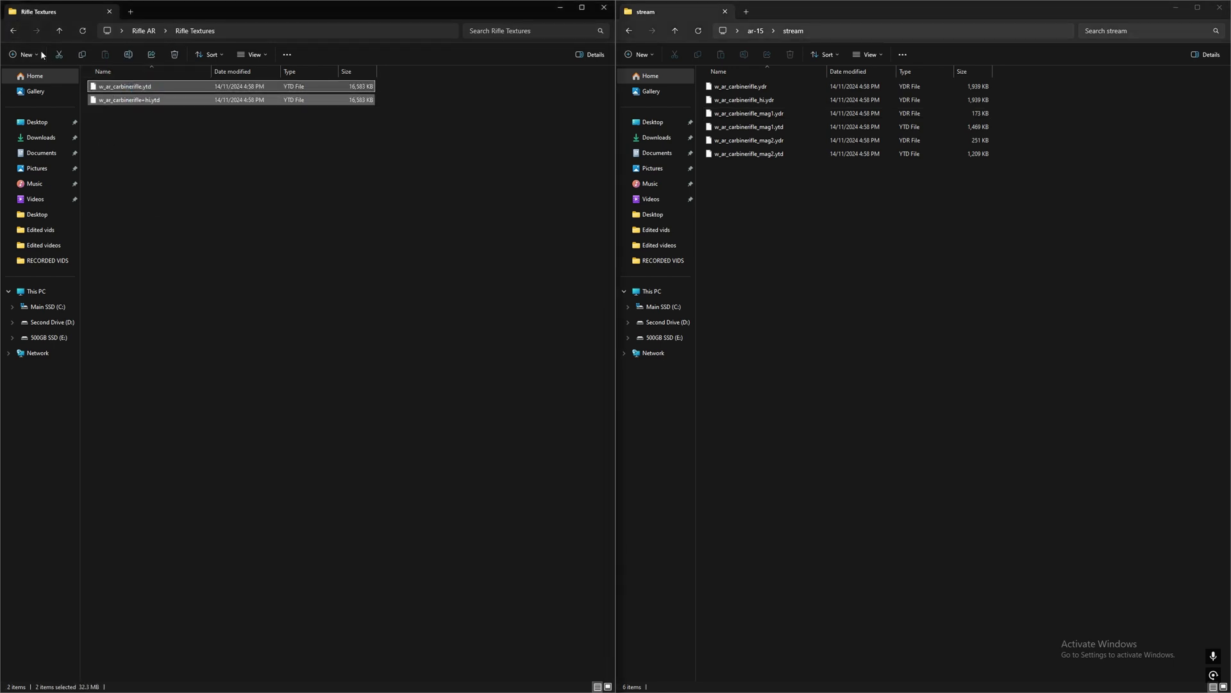
pyautogui.click(13, 31)
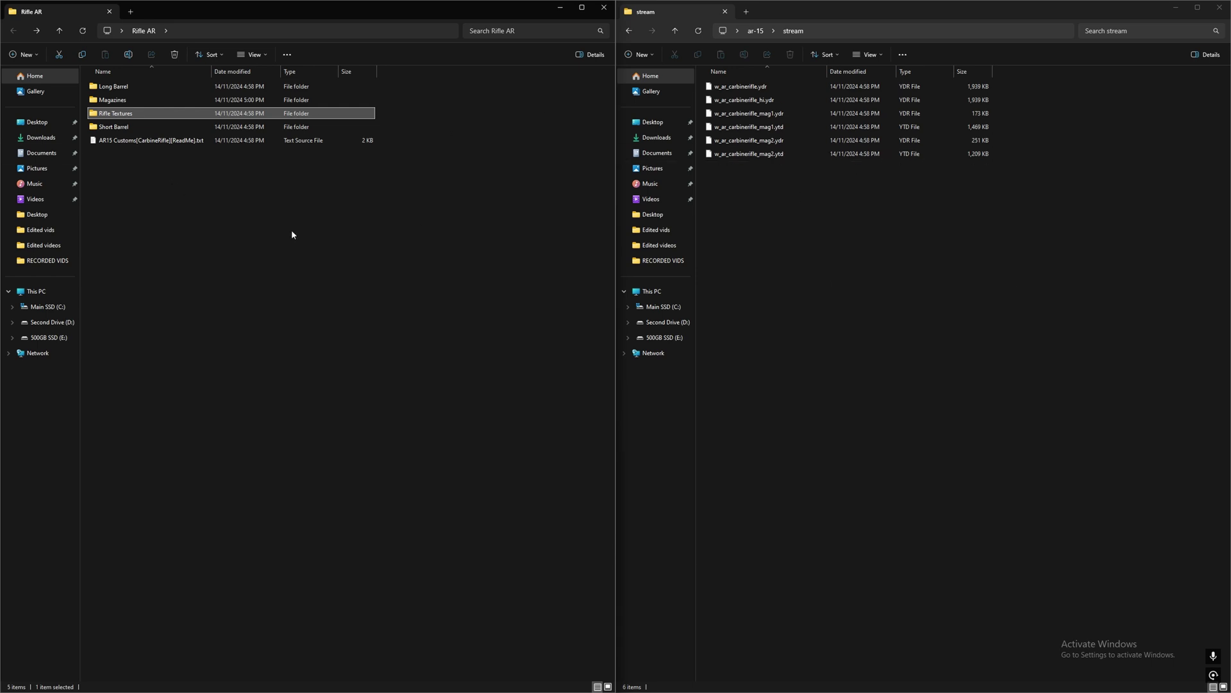
pyautogui.doubleClick(134, 116)
pyautogui.moveTo(176, 265); pyautogui.dragTo(122, 88)
pyautogui.moveTo(932, 307); pyautogui.dragTo(931, 306)
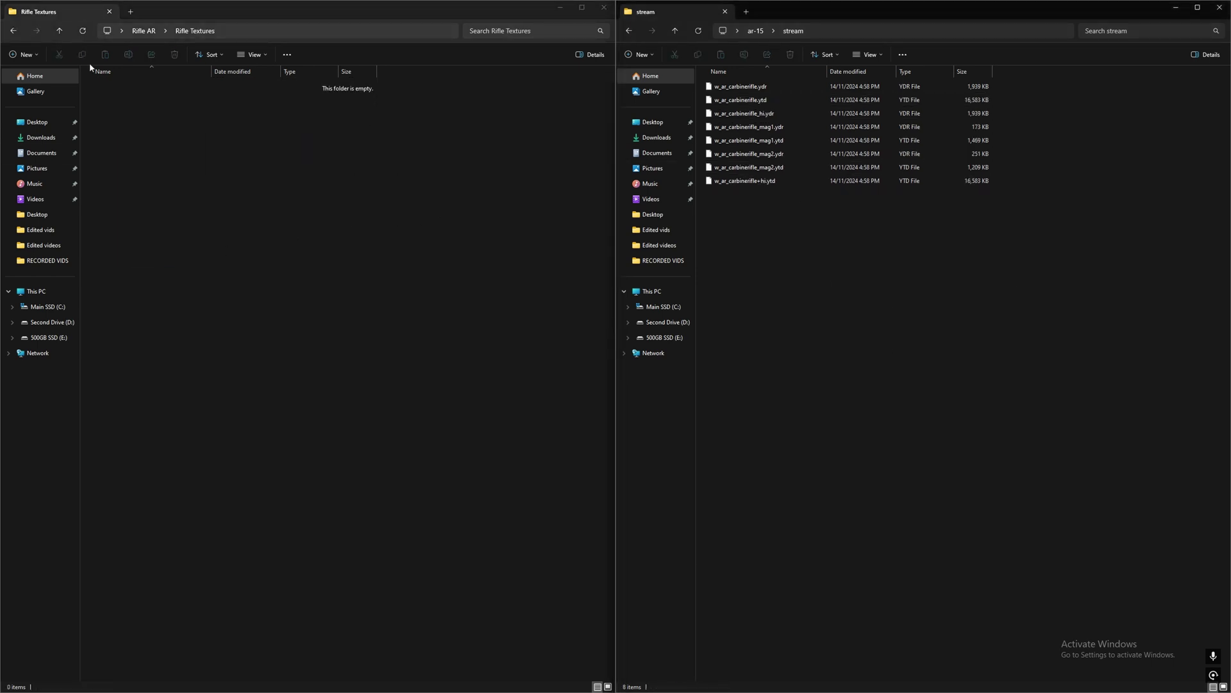
# Recheck the Magazines folder for leftover files and close the Rifle AR window
pyautogui.click(12, 31)
pyautogui.doubleClick(123, 100)
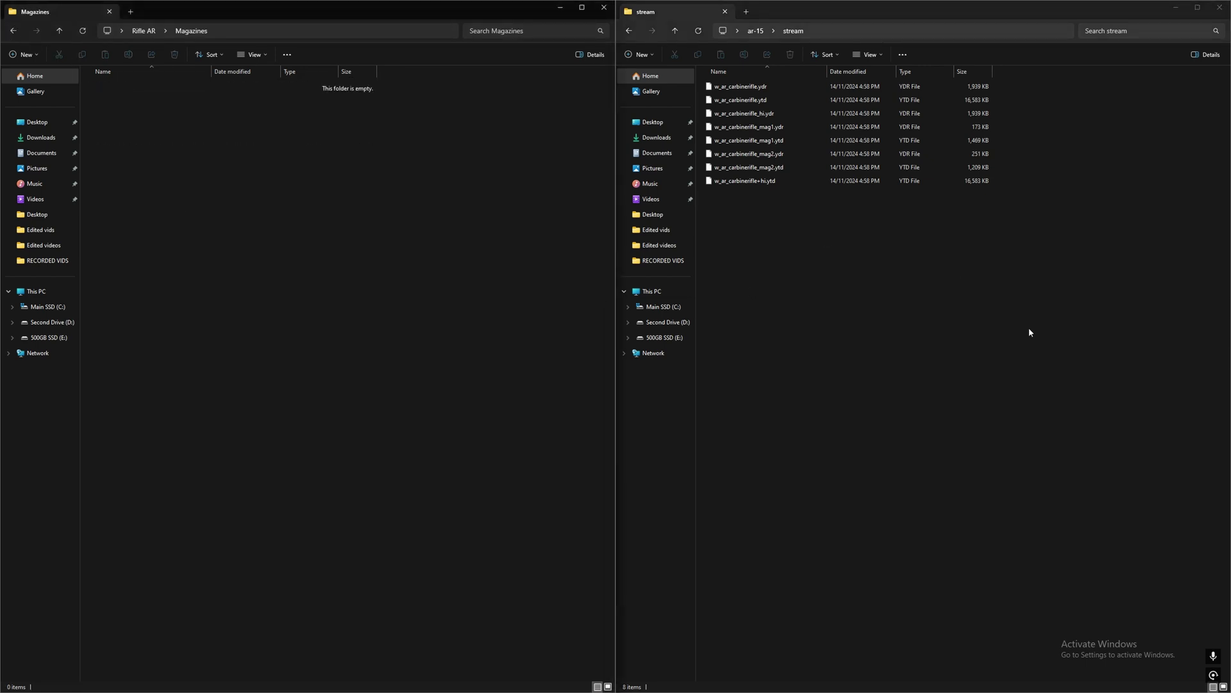
pyautogui.click(13, 32)
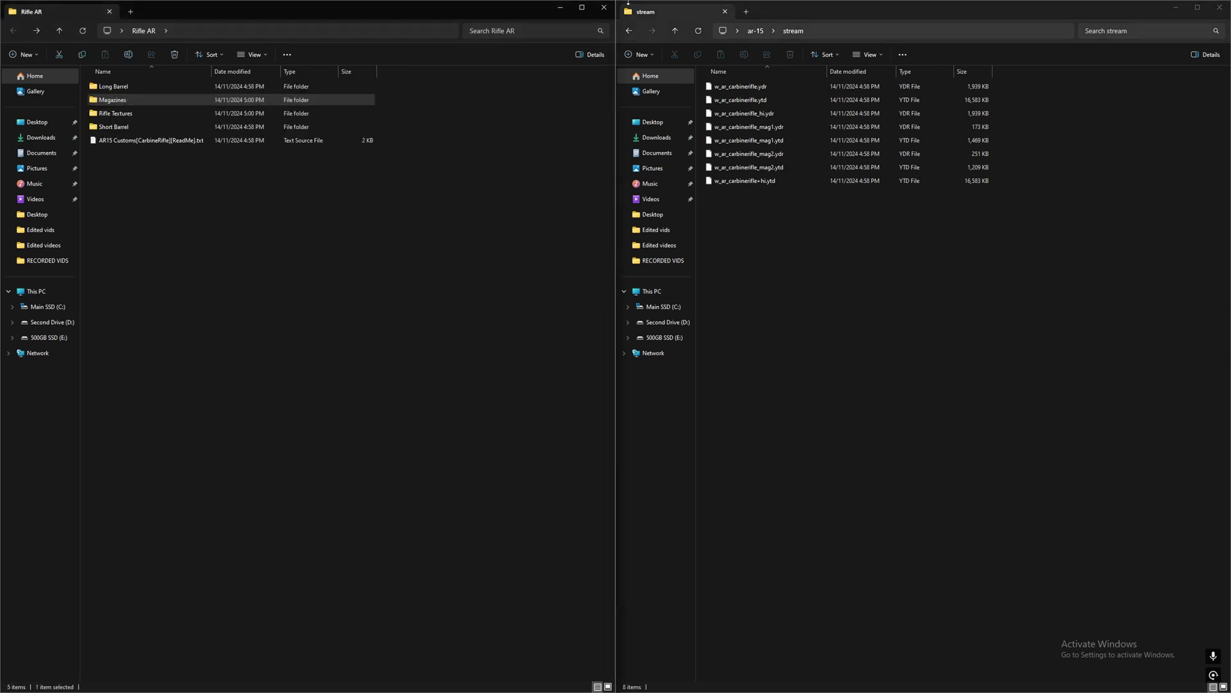
pyautogui.click(604, 7)
# Restore the stream window to a floating window near the middle of the desktop and go back to the ar-15 folder
pyautogui.moveTo(797, 13); pyautogui.dragTo(600, 99)
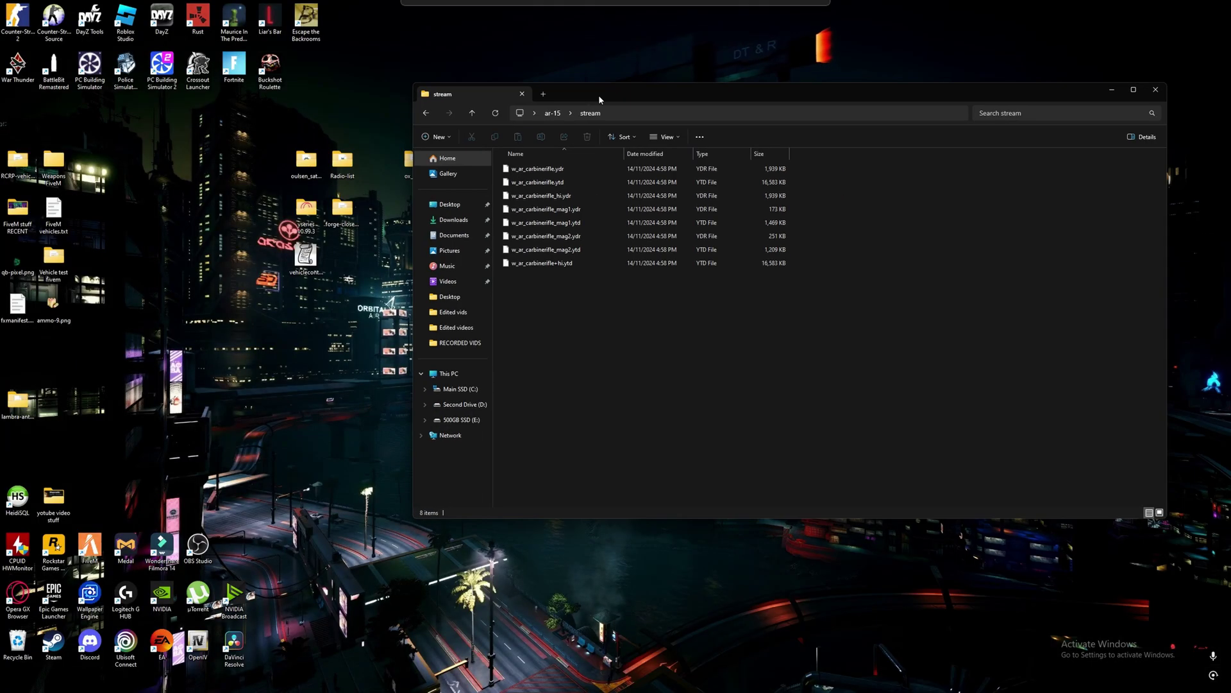
pyautogui.click(426, 114)
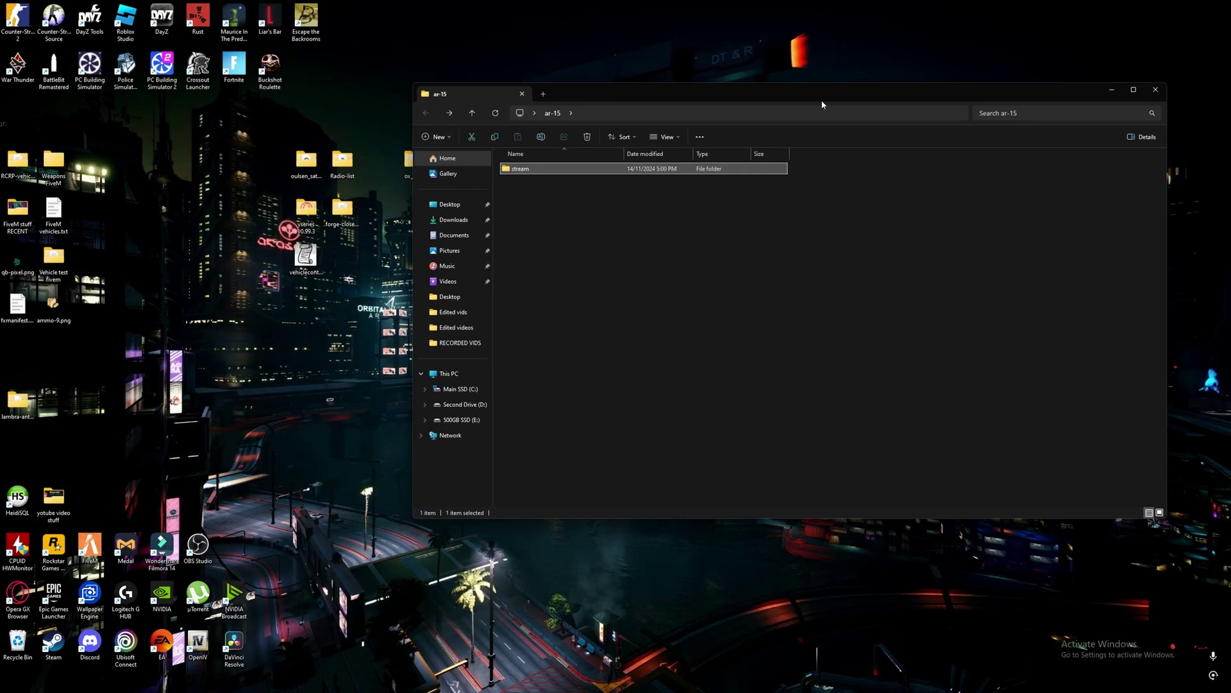
pyautogui.moveTo(682, 93); pyautogui.dragTo(520, 180)
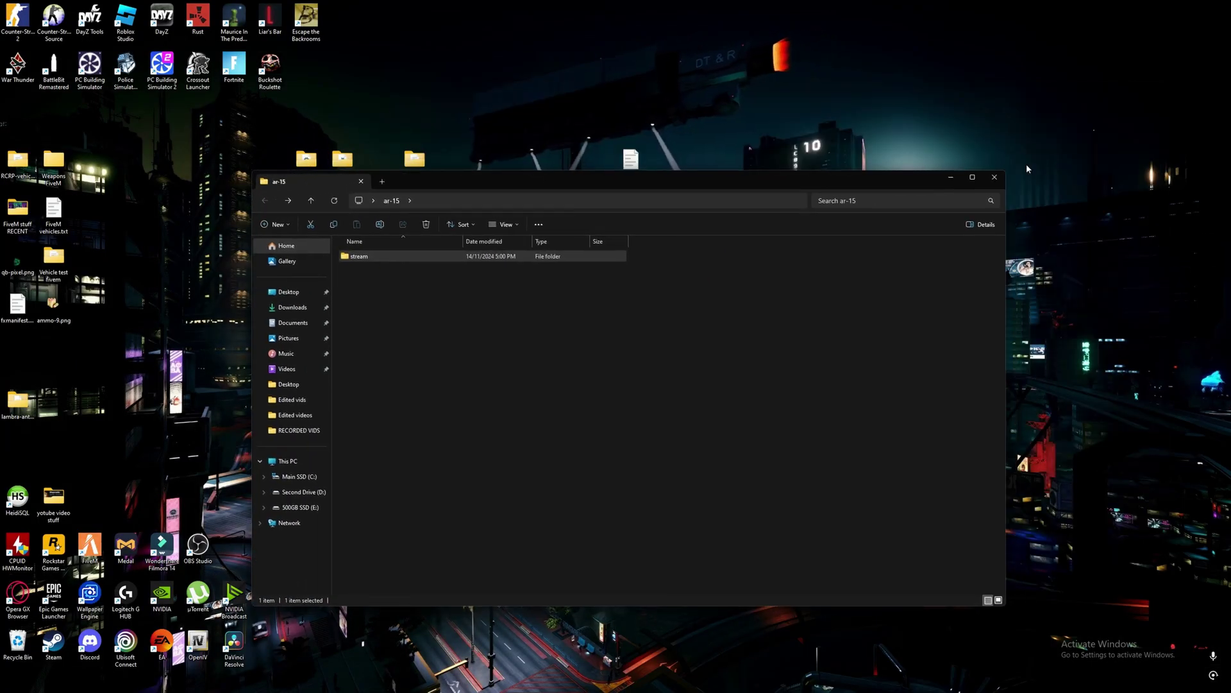
# Minimize the ar-15 window, review the fx_version and games lines of fxmanifest (2).lua in Visual Studio Code, and return to the desktop
pyautogui.click(950, 173)
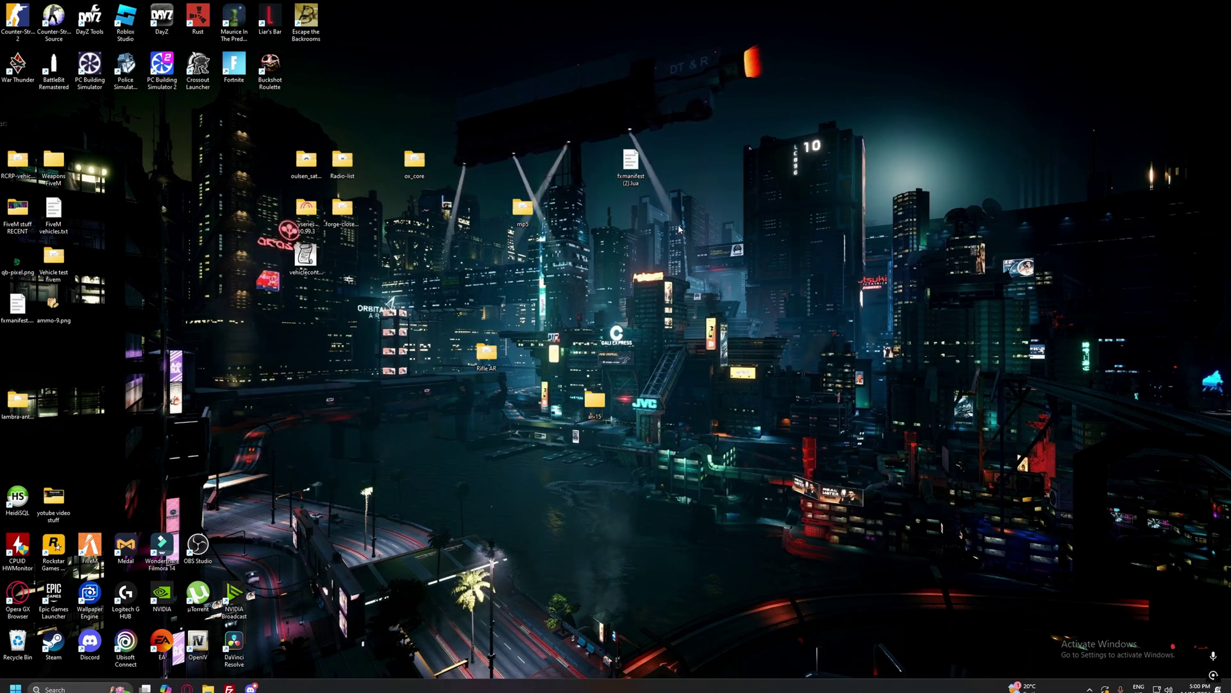
pyautogui.doubleClick(632, 167)
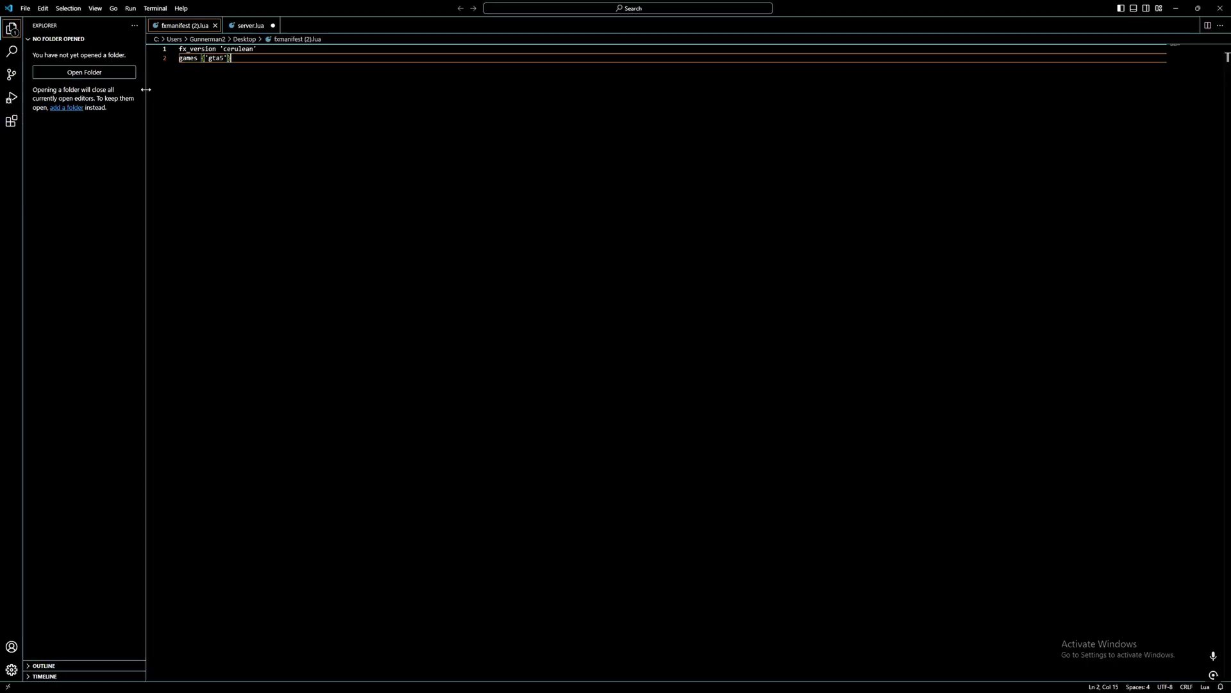
pyautogui.moveTo(274, 62); pyautogui.dragTo(179, 49)
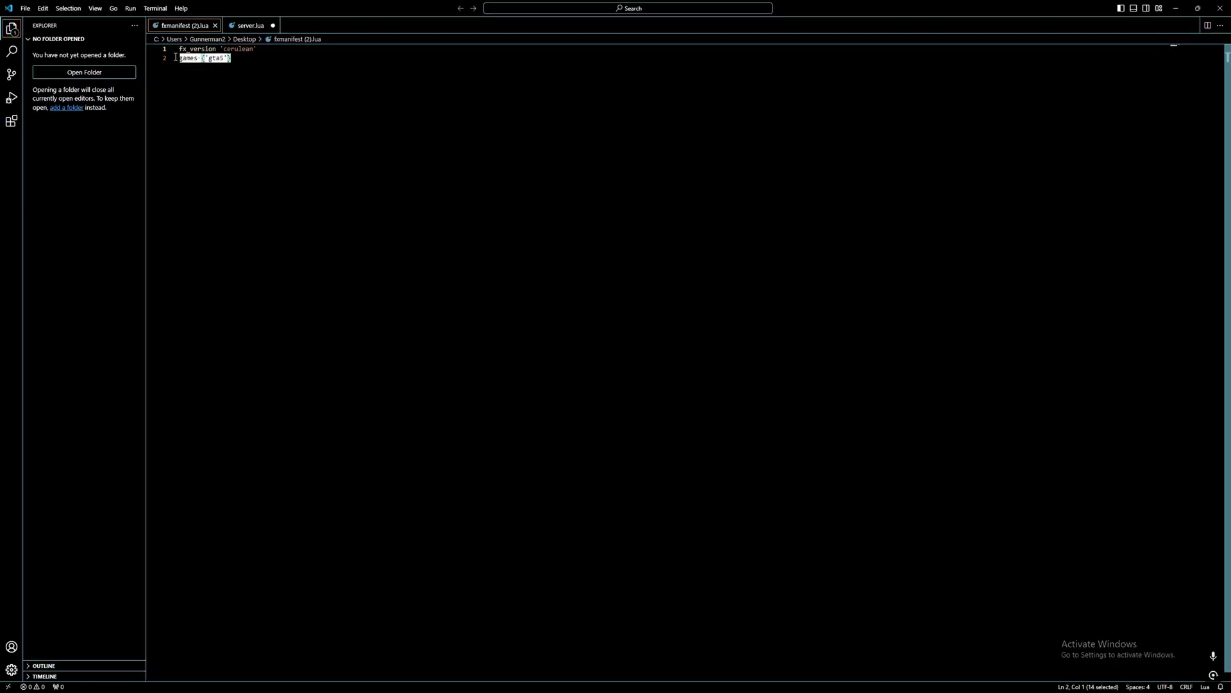
pyautogui.press('super+d')
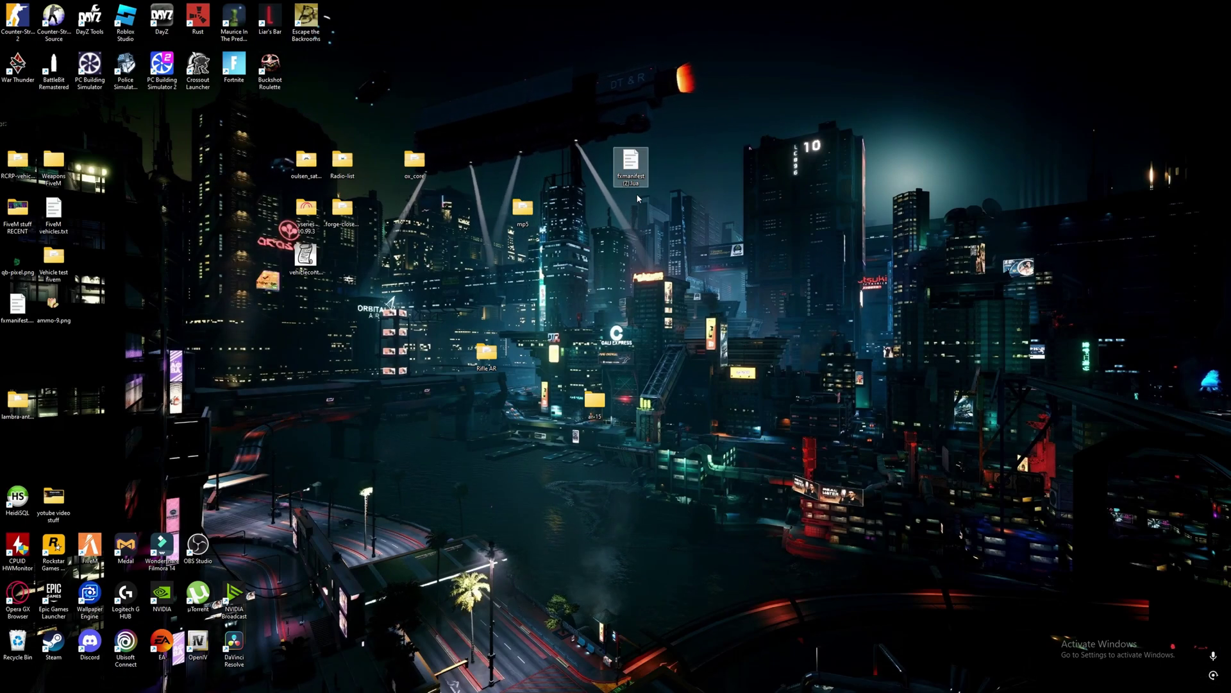
# Paste the copied manifest file into the ar-15 folder beside stream and rename it fxmanifest.lua
pyautogui.doubleClick(594, 399)
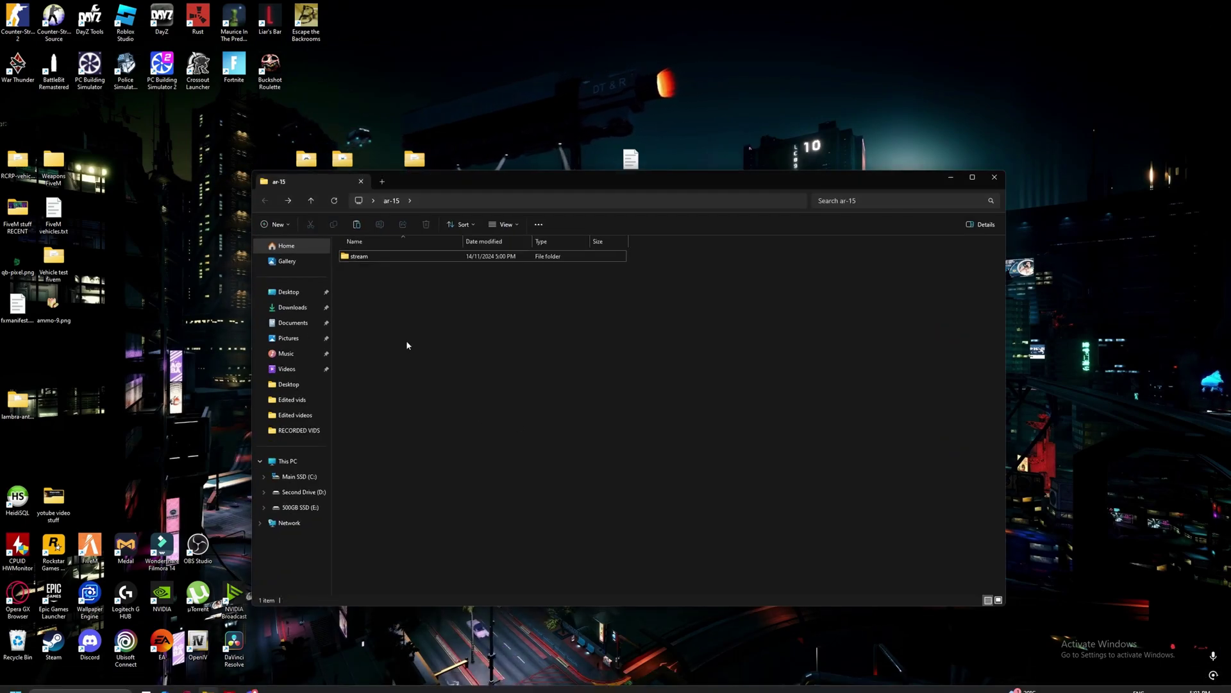
pyautogui.hotkey('ctrl', 'v')
pyautogui.click(388, 270)
pyautogui.press('BackSpace')
pyautogui.write('fxman')
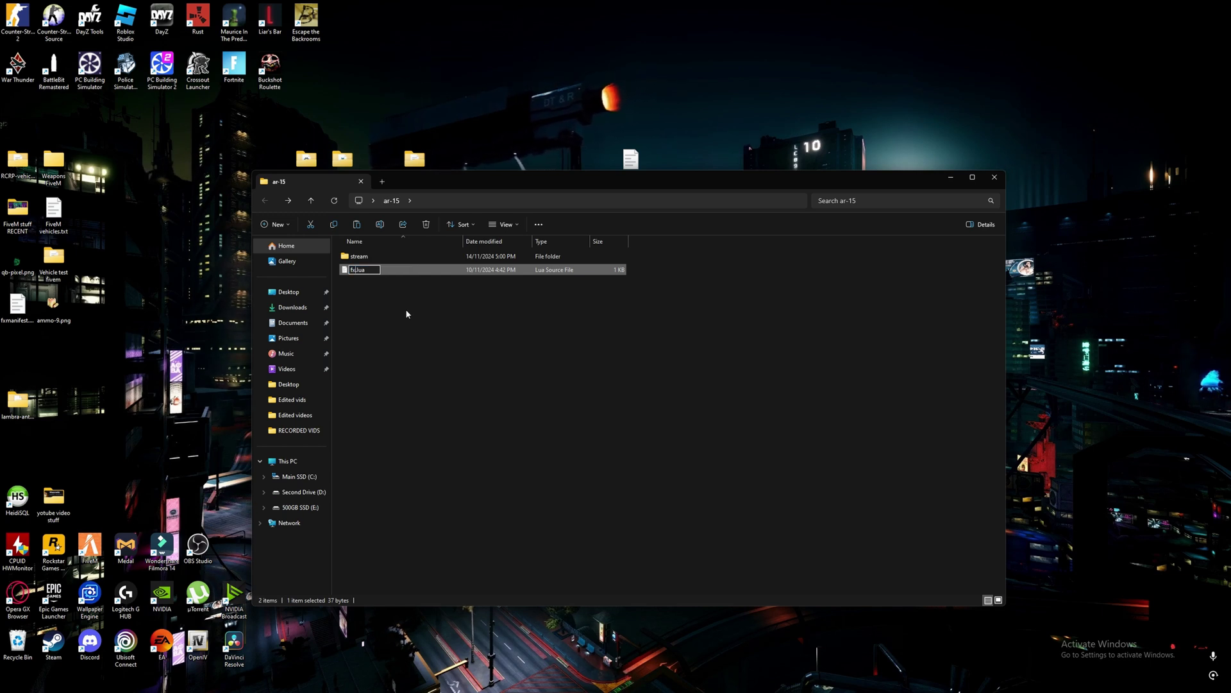
pyautogui.write('ifest')
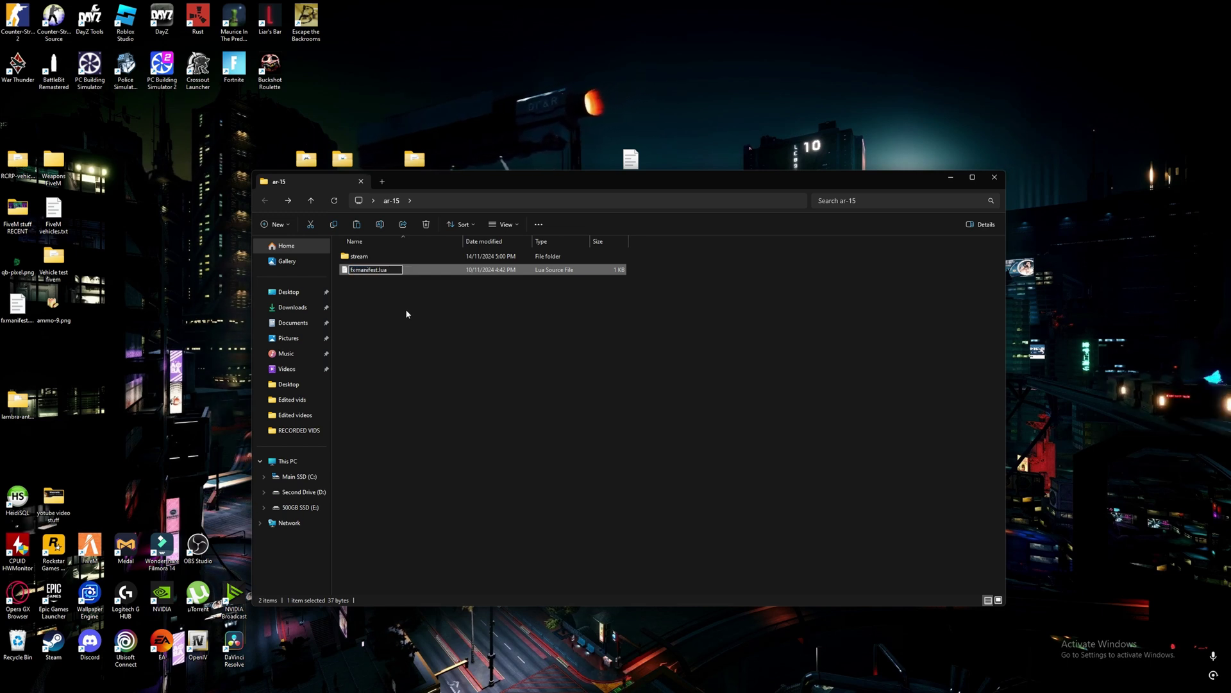
pyautogui.press('Return')
pyautogui.click(406, 314)
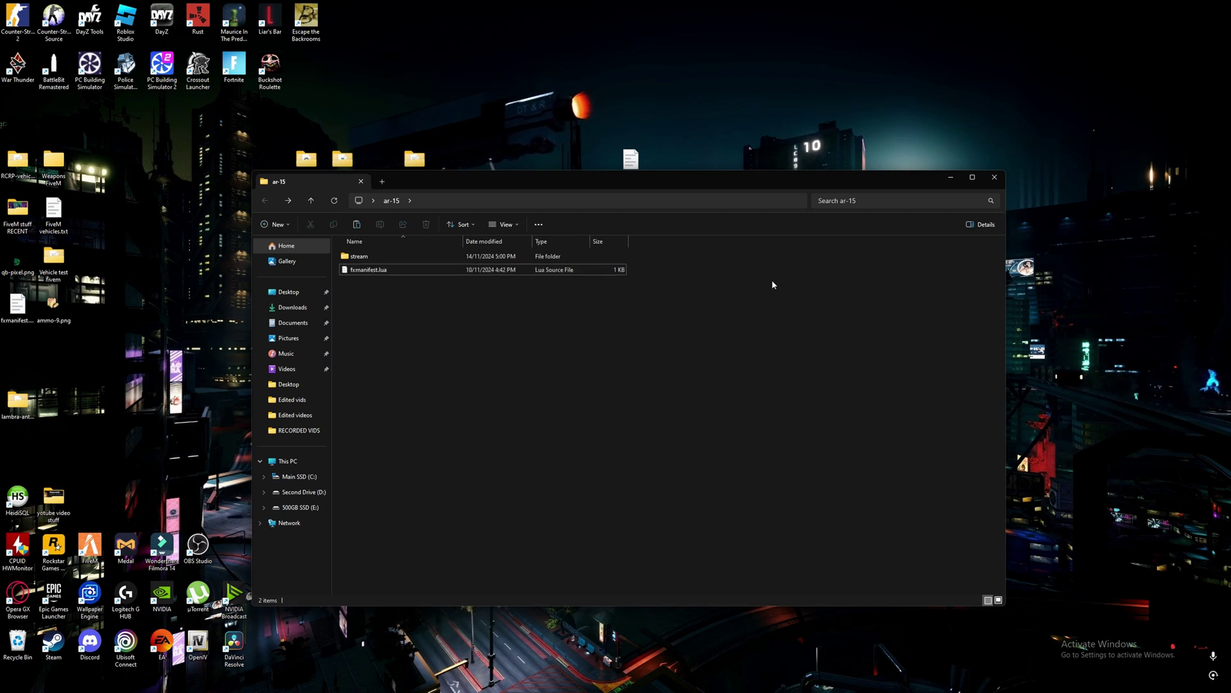
# Close the ar-15 window and reposition the Rifle AR and ar-15 folders on the desktop
pyautogui.click(996, 181)
pyautogui.moveTo(475, 350); pyautogui.dragTo(521, 367)
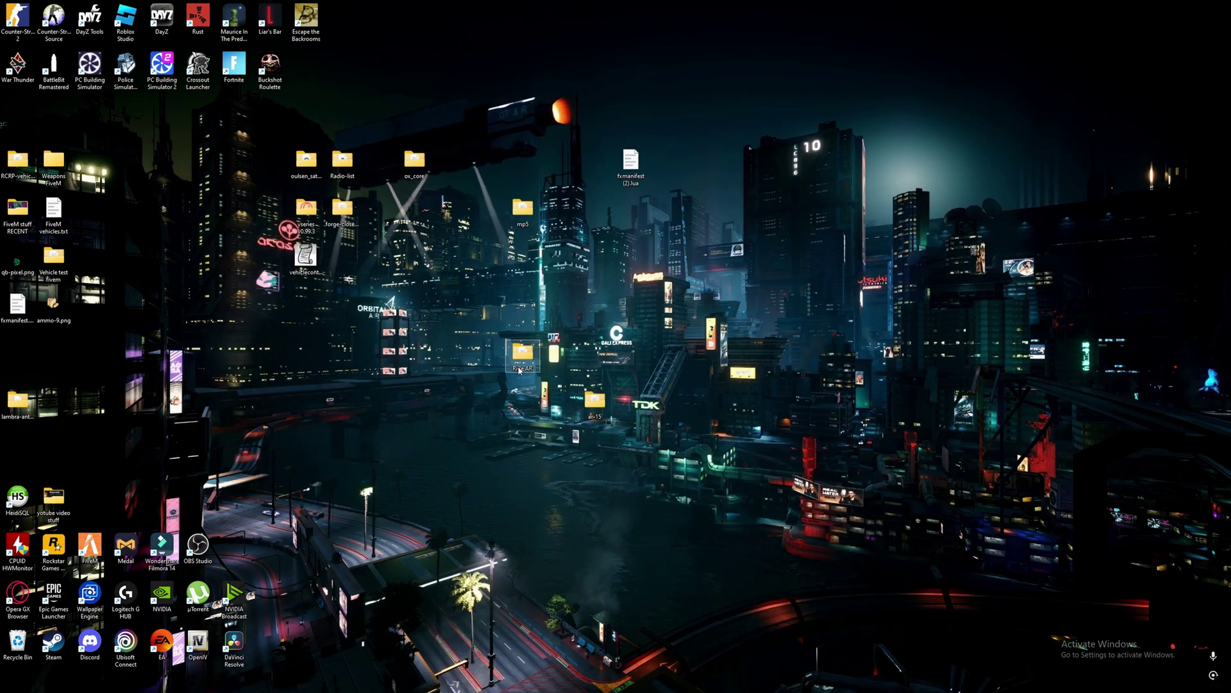
pyautogui.moveTo(406, 344); pyautogui.dragTo(406, 344)
pyautogui.moveTo(595, 399); pyautogui.dragTo(671, 350)
# Switch to FiveM and run the chat command /giveitem 1 weapon_carbinerifle 1
pyautogui.moveTo(258, 690)
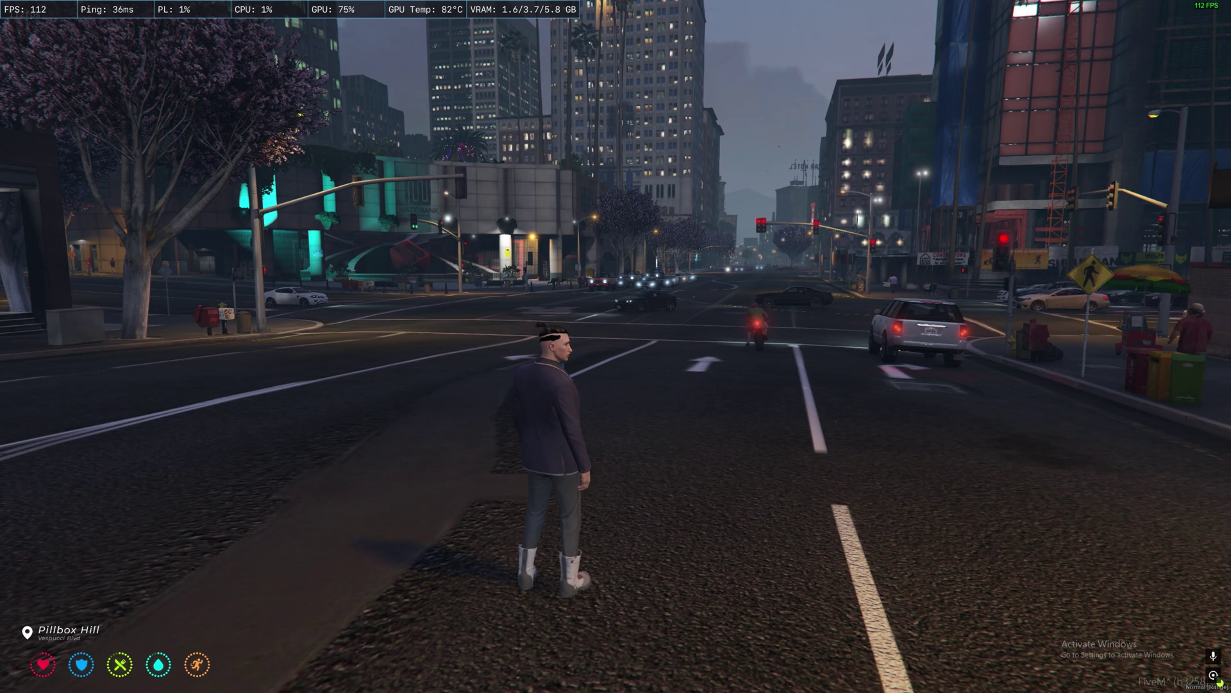
pyautogui.write('t/')
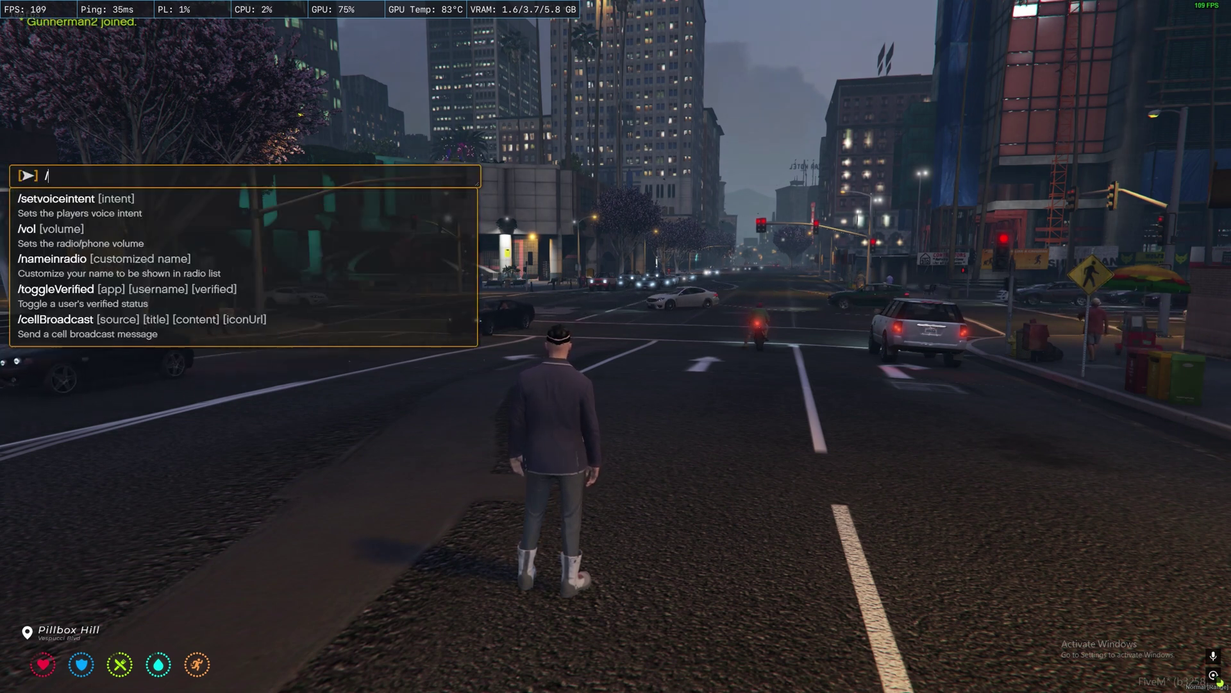
pyautogui.write('giveite')
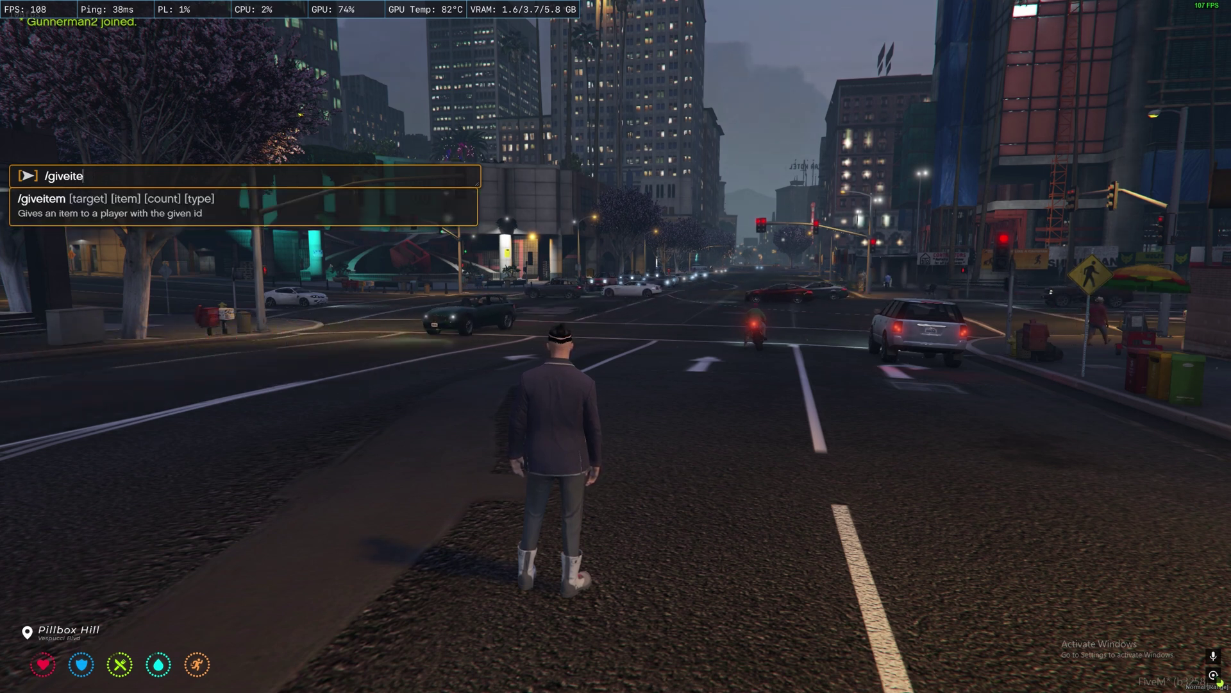
pyautogui.write('m 1 ')
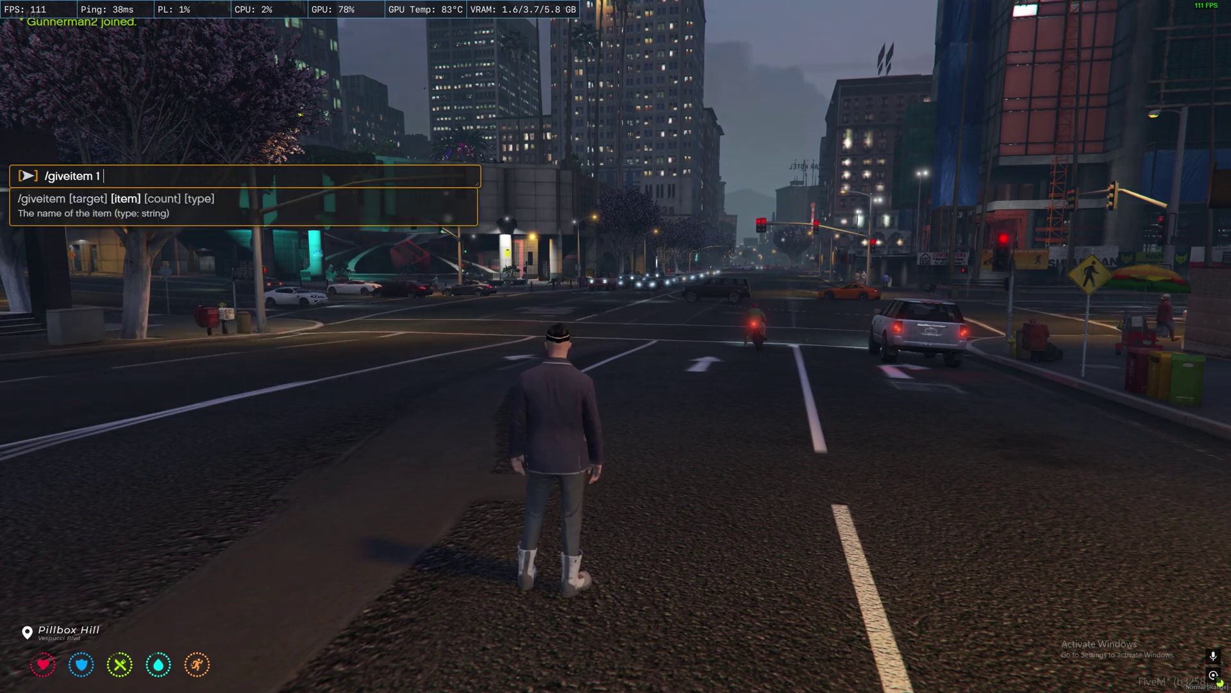
pyautogui.write('cw')
pyautogui.press('BackSpace')
pyautogui.press('BackSpace')
pyautogui.write('weapon_carbinerifle 1')
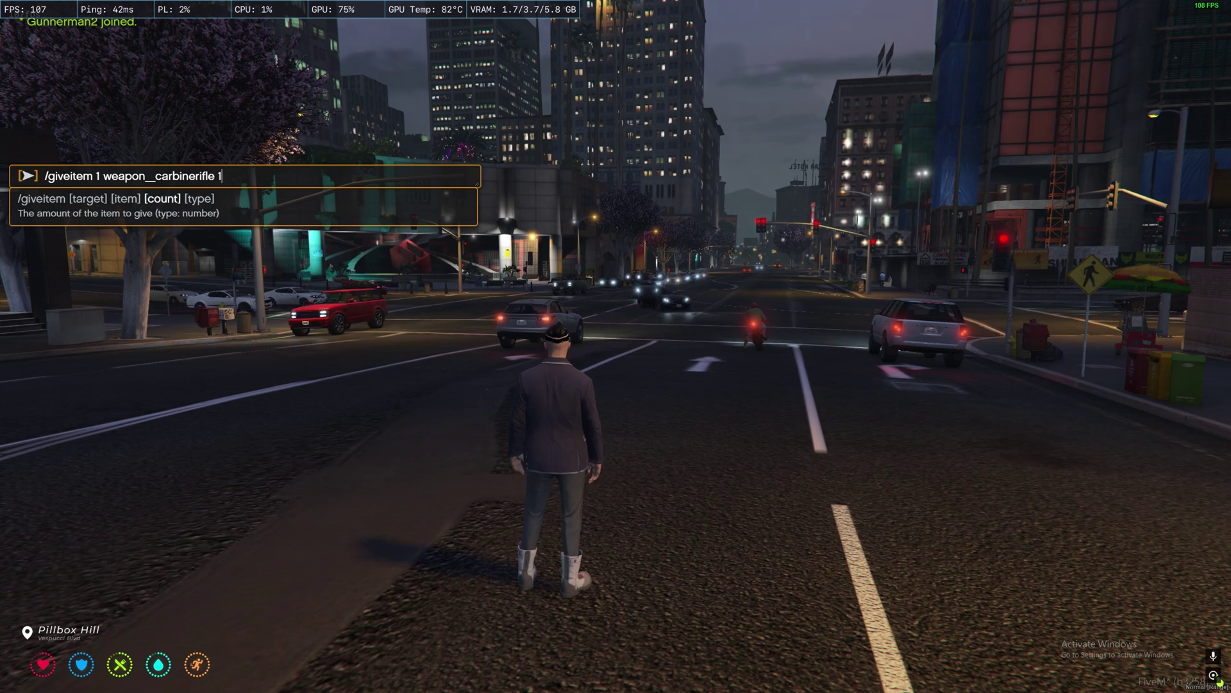
pyautogui.press('Return')
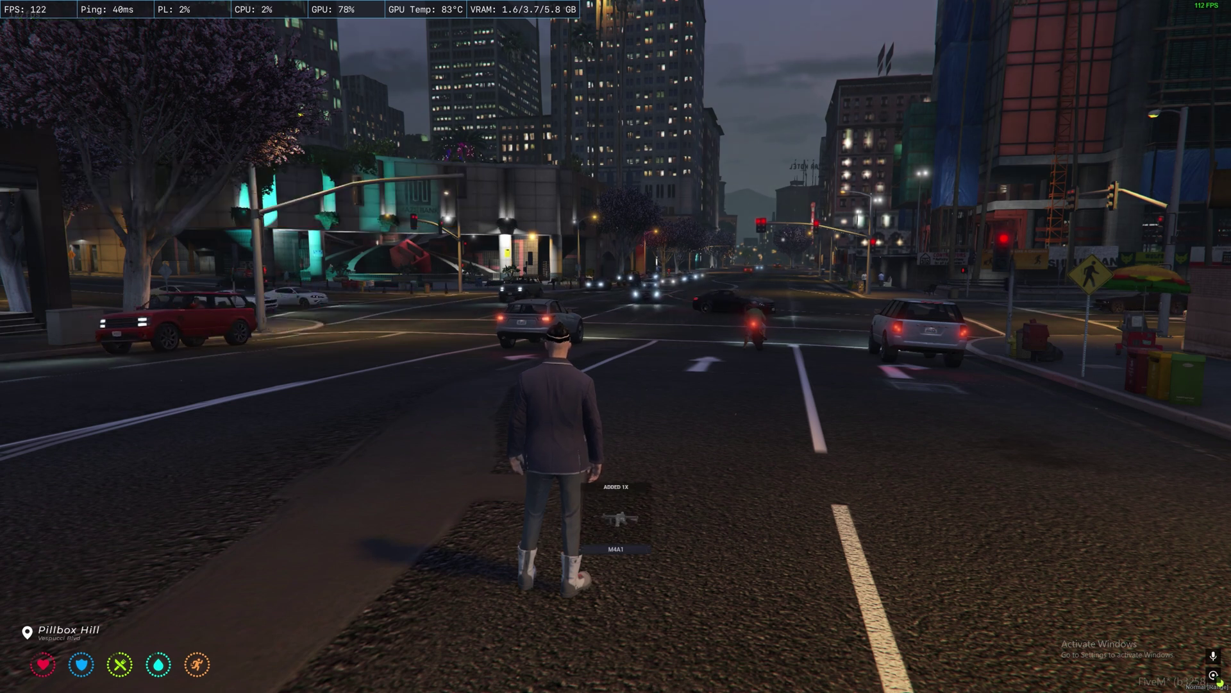
# Move the yPhone Fold Black to the third inventory slot, check the M4A1's details, and return to the game with the M4A1 equipped
pyautogui.press('Tab')
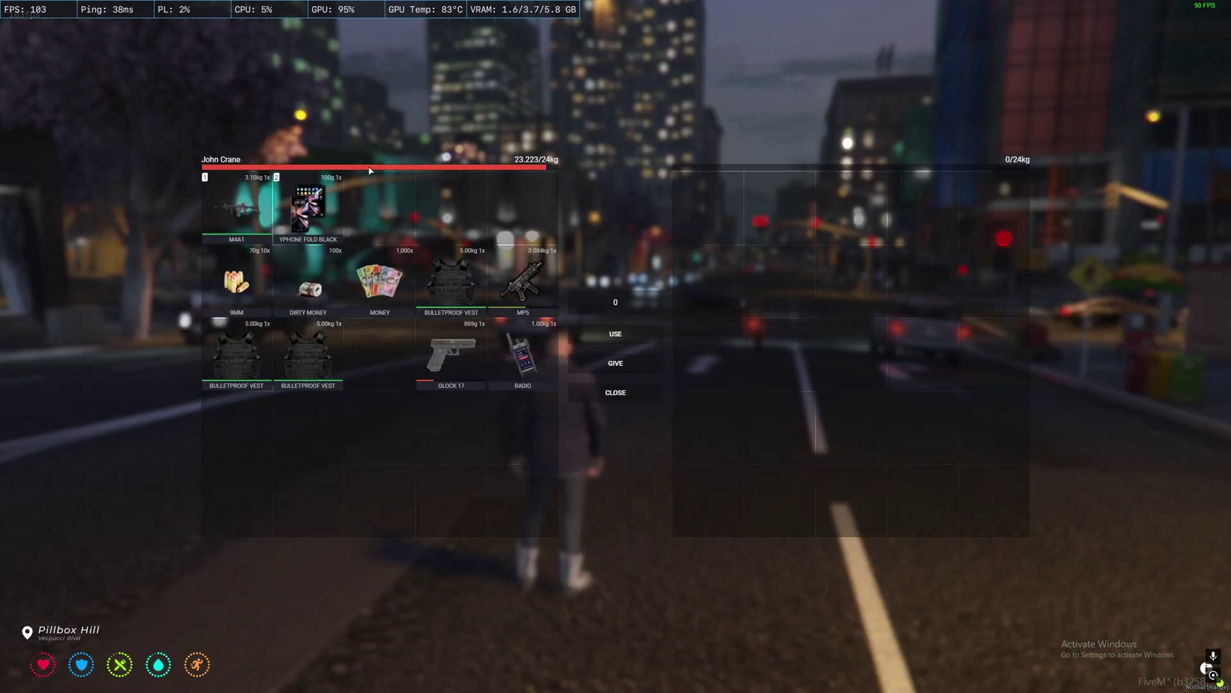
pyautogui.moveTo(308, 205); pyautogui.dragTo(379, 205)
pyautogui.moveTo(247, 214)
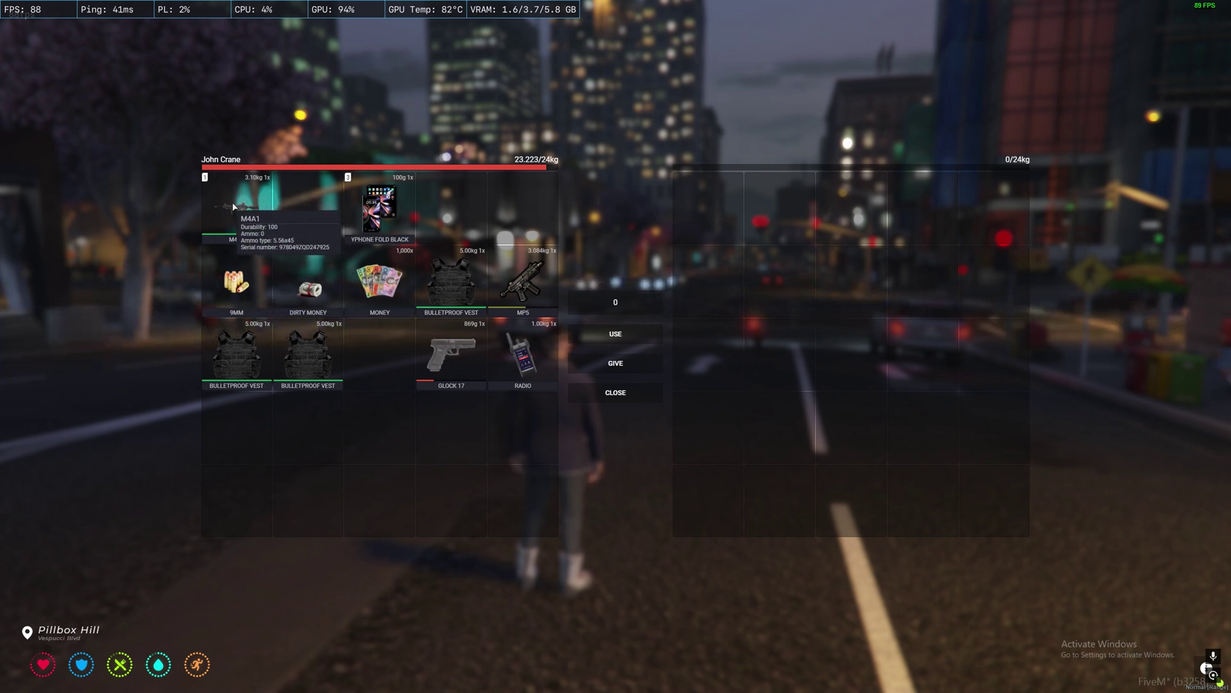
pyautogui.press('Escape')
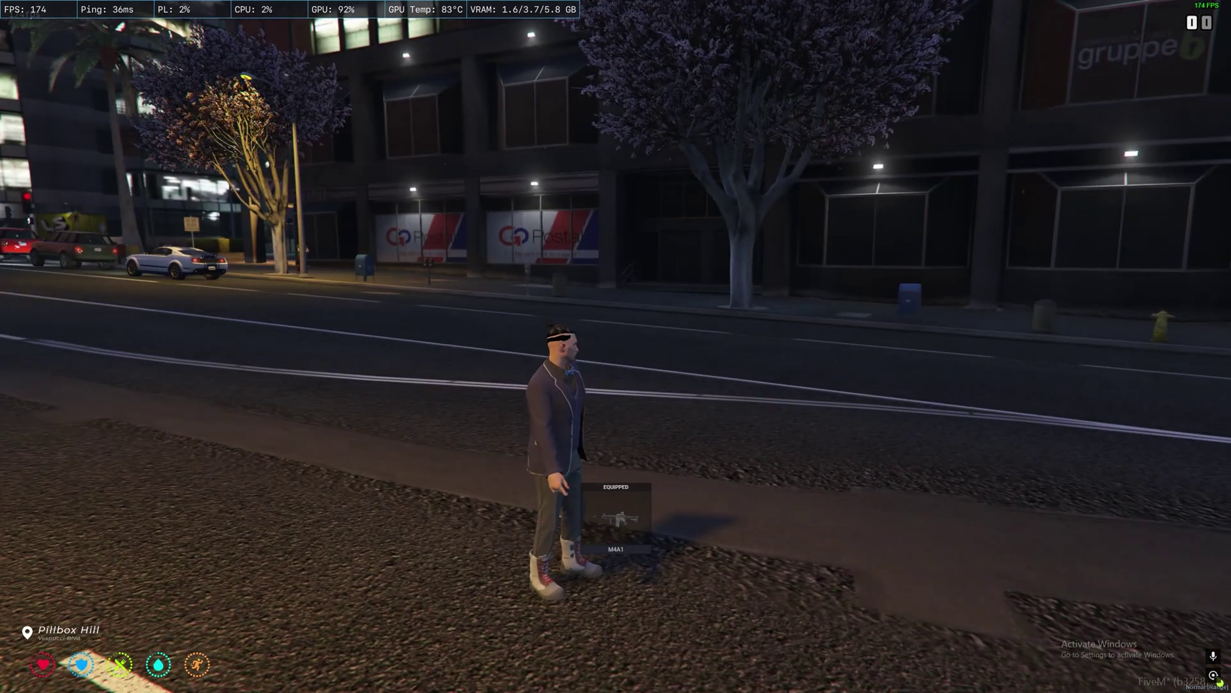
# Examine the equipped M4A1's replacement model on the character from several angles and reopen the inventory
pyautogui.press('w')
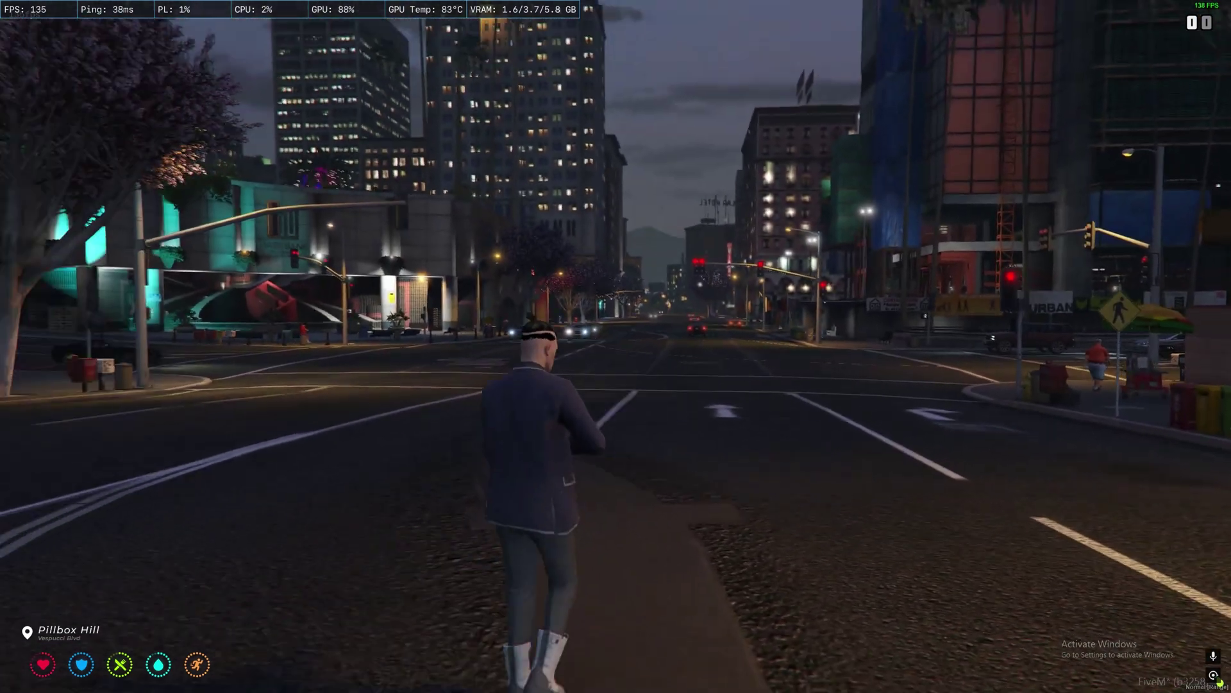
pyautogui.press('Tab')
pyautogui.press('Tab')
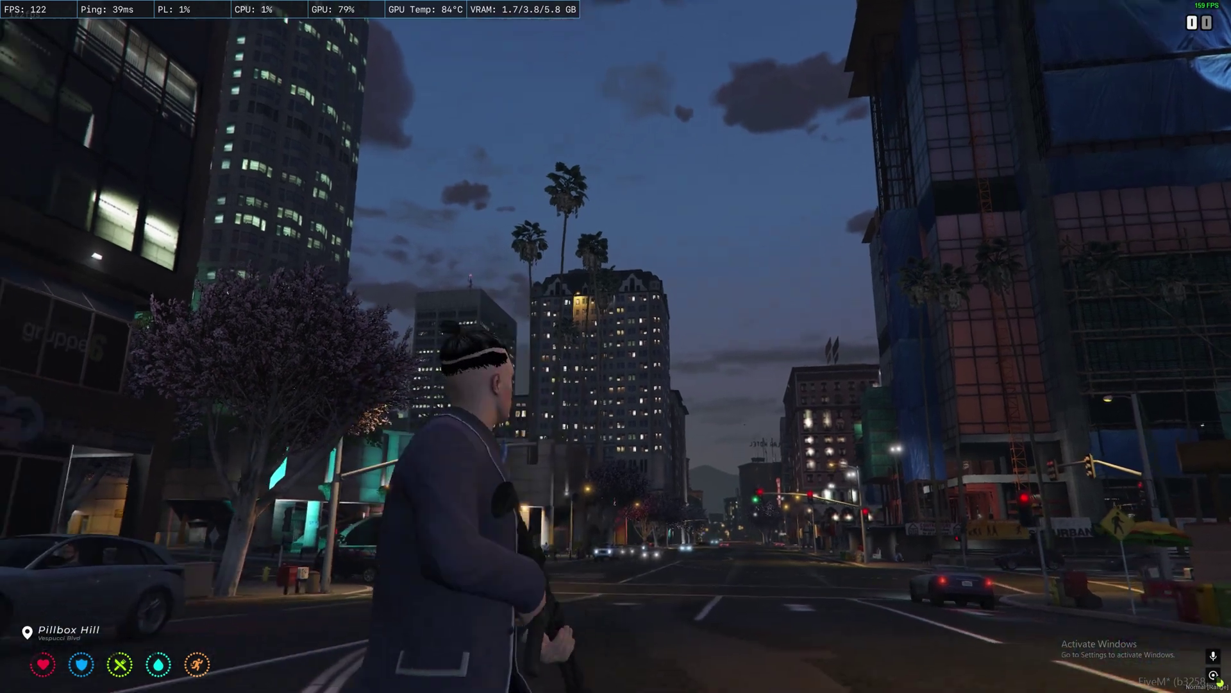
pyautogui.press('ctrl')
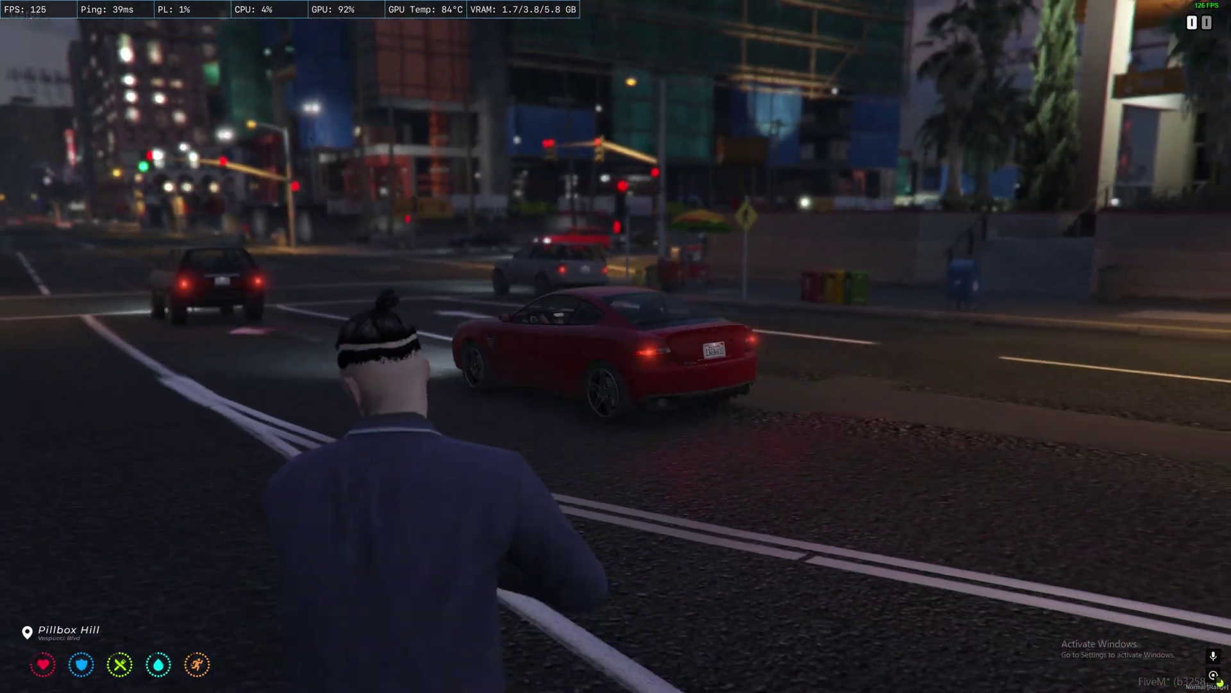
pyautogui.press('Tab')
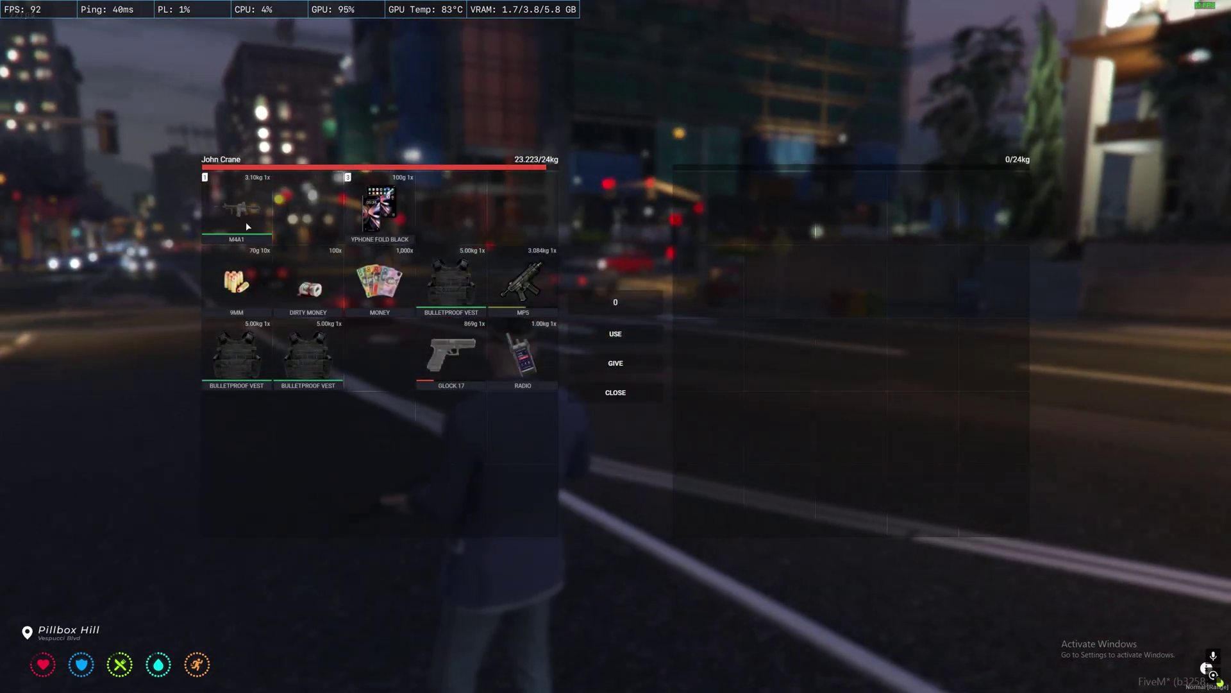